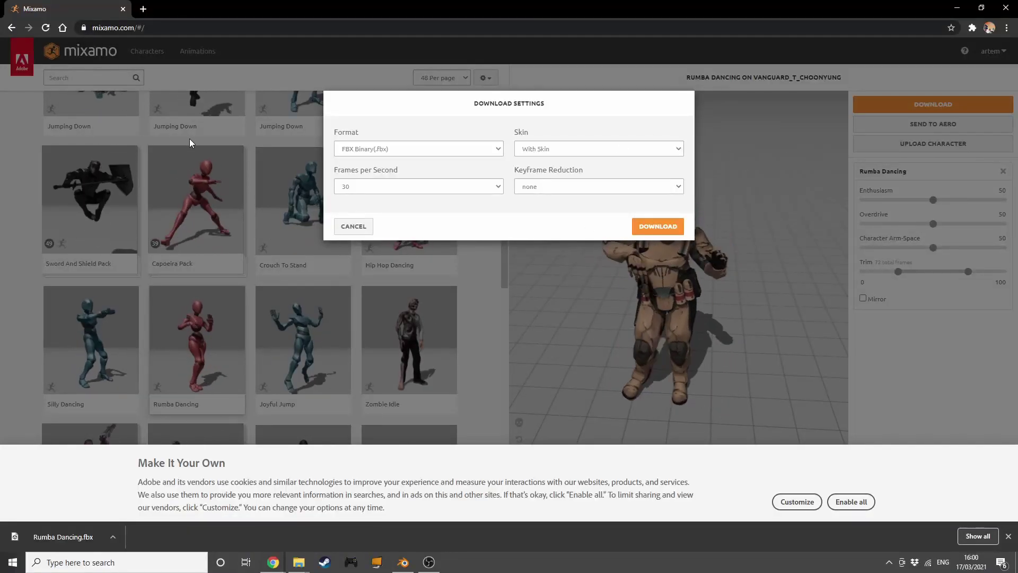
- Dismiss the download settings, select the Rumba Dancing animation for the character and reopen its download settings
click(347, 228)
scroll(334, 234, up, 2)
scroll(320, 224, down, 1)
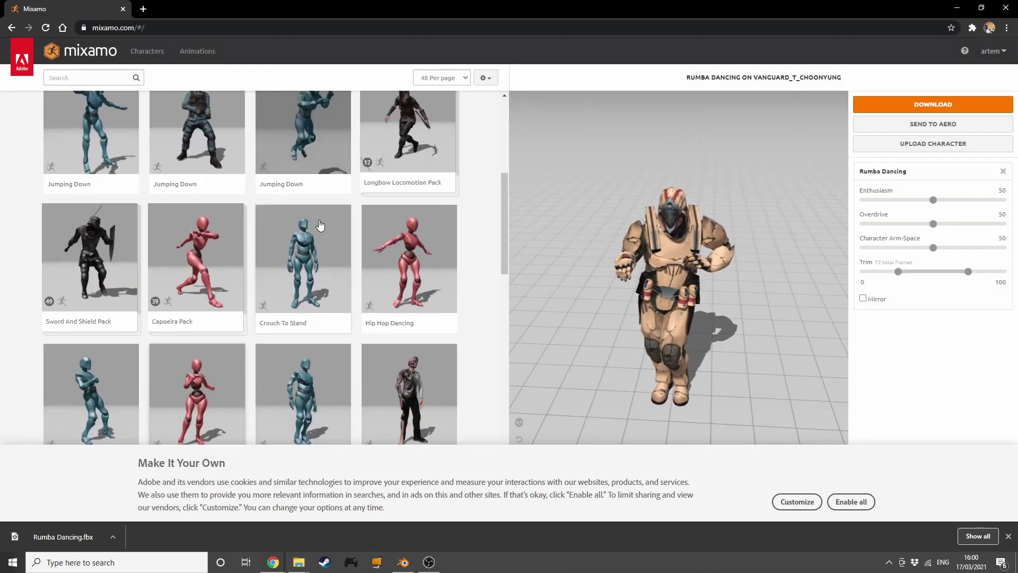
scroll(339, 254, down, 1)
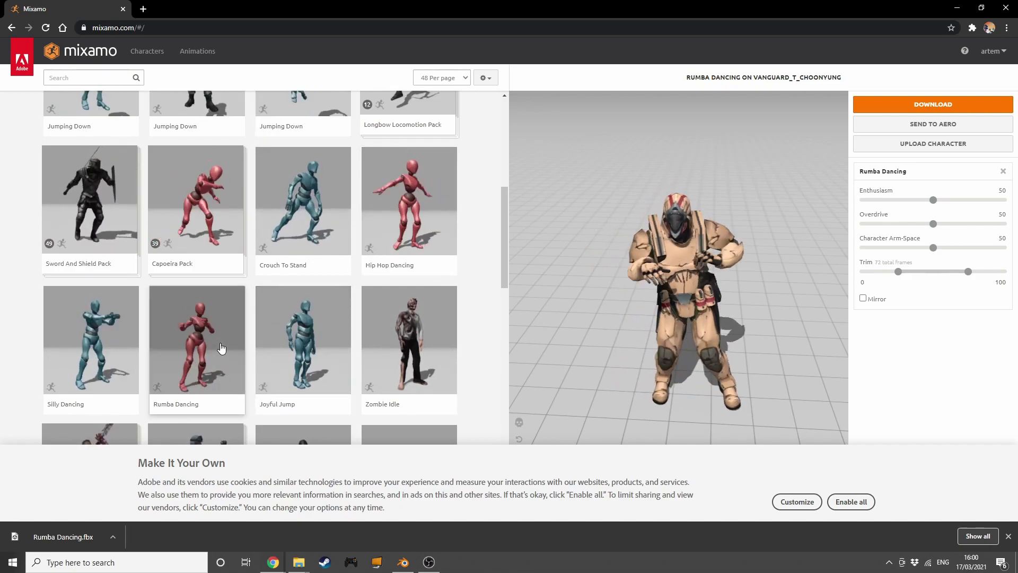
click(221, 348)
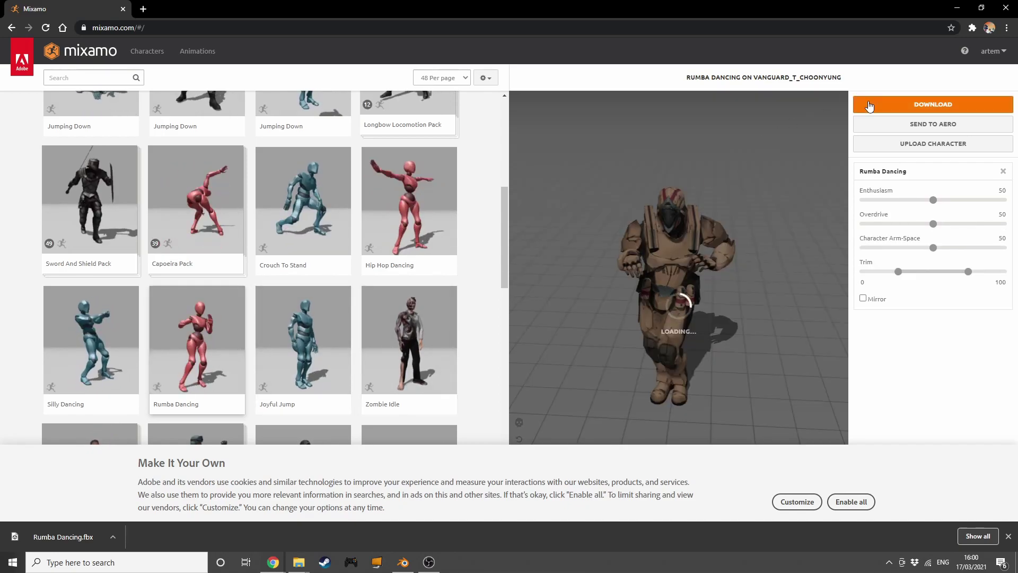
click(870, 105)
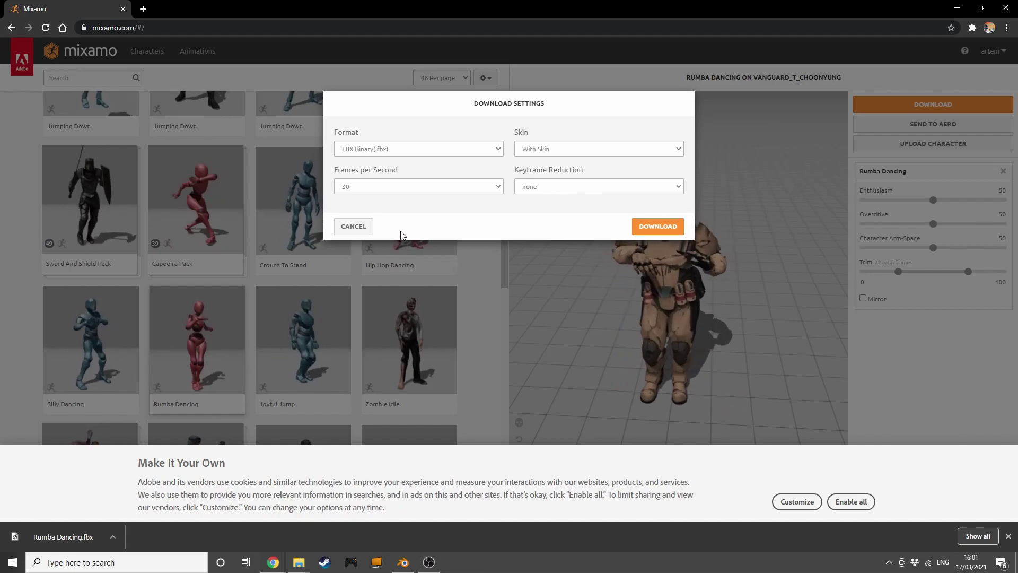
- Switch to Blender and import the Rumba Dancing.fbx file into the empty scene
key(alt+Tab)
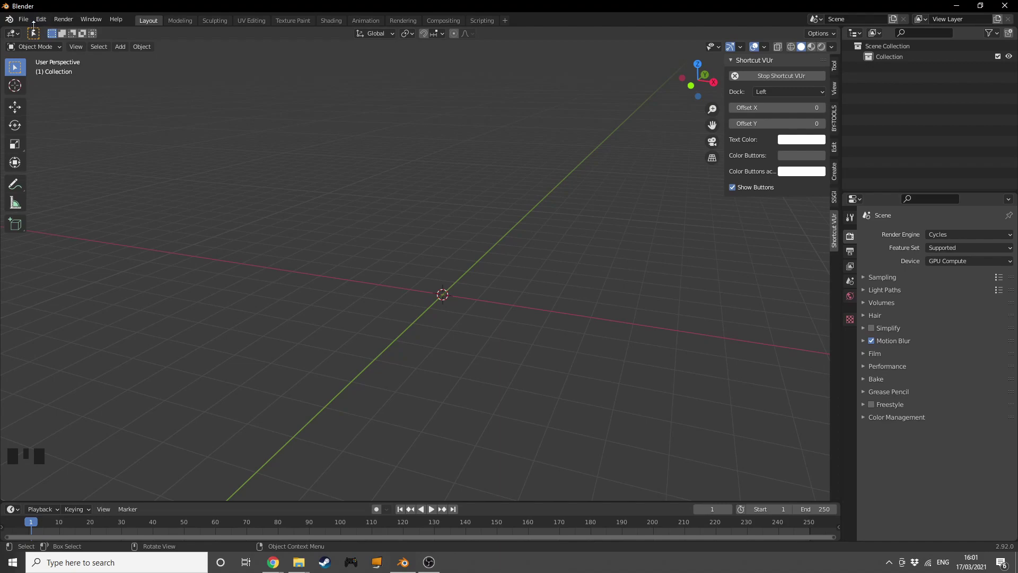
click(28, 23)
mouse_move(69, 165)
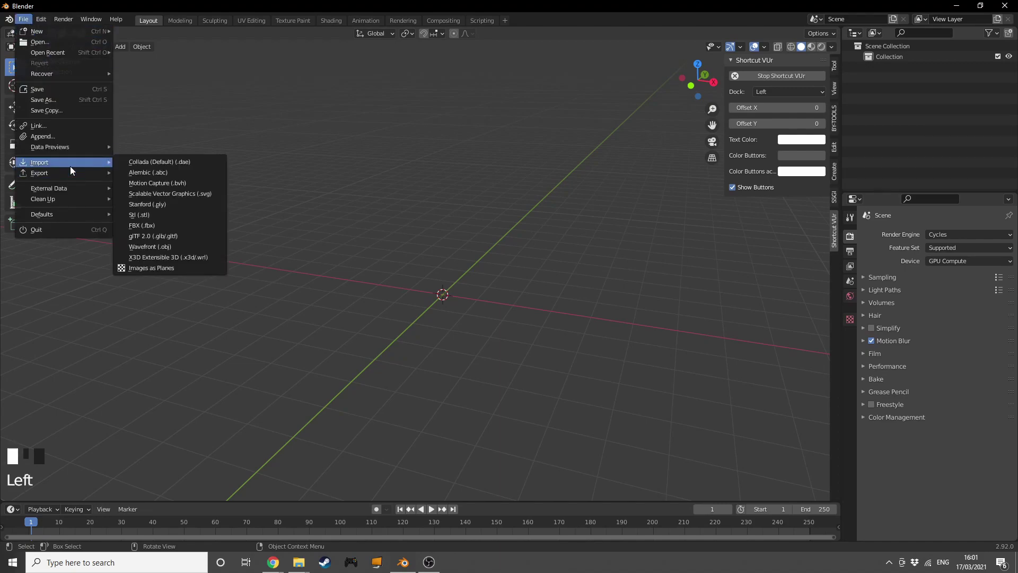
click(157, 224)
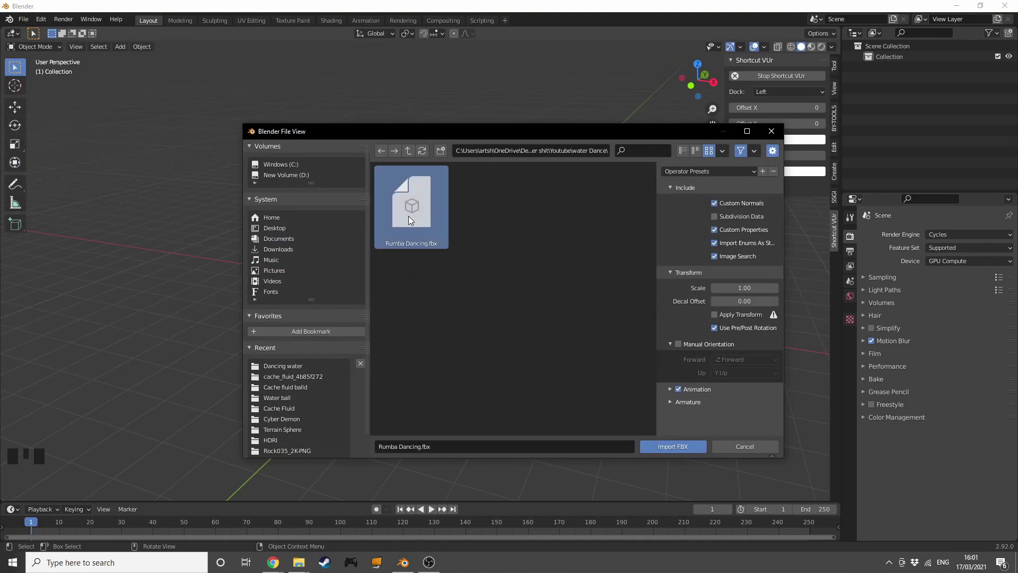
click(689, 448)
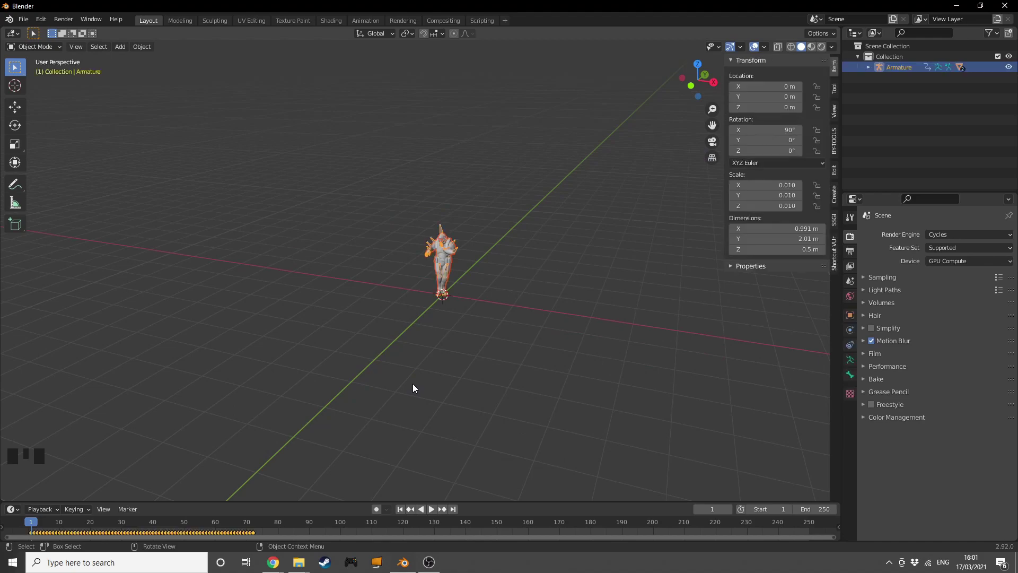
- Play the imported dance animation to check it, restarting it from the first frame before stopping
middle_drag(414, 371, 488, 348)
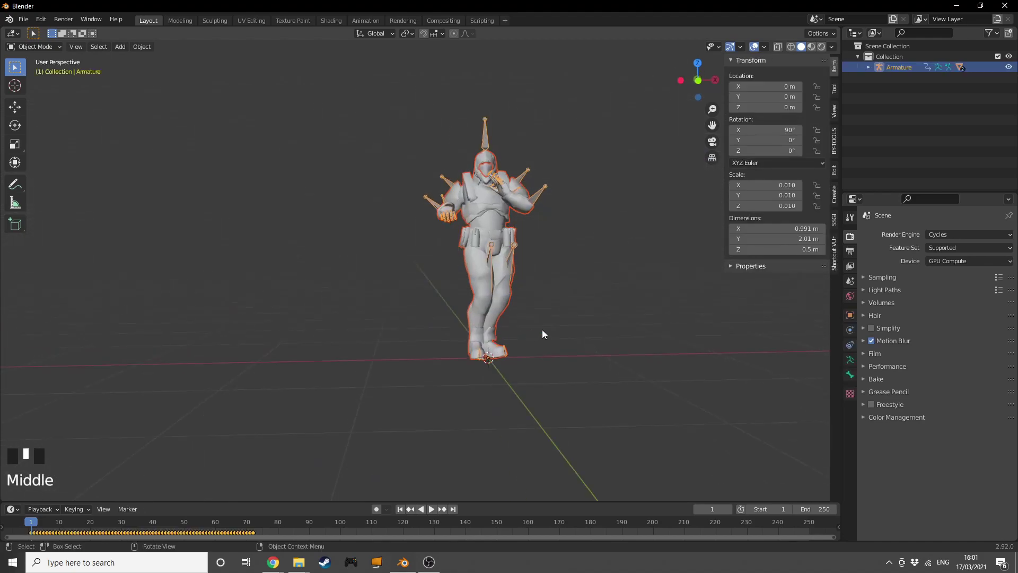
key(space)
middle_drag(603, 326, 561, 332)
double_click(561, 318)
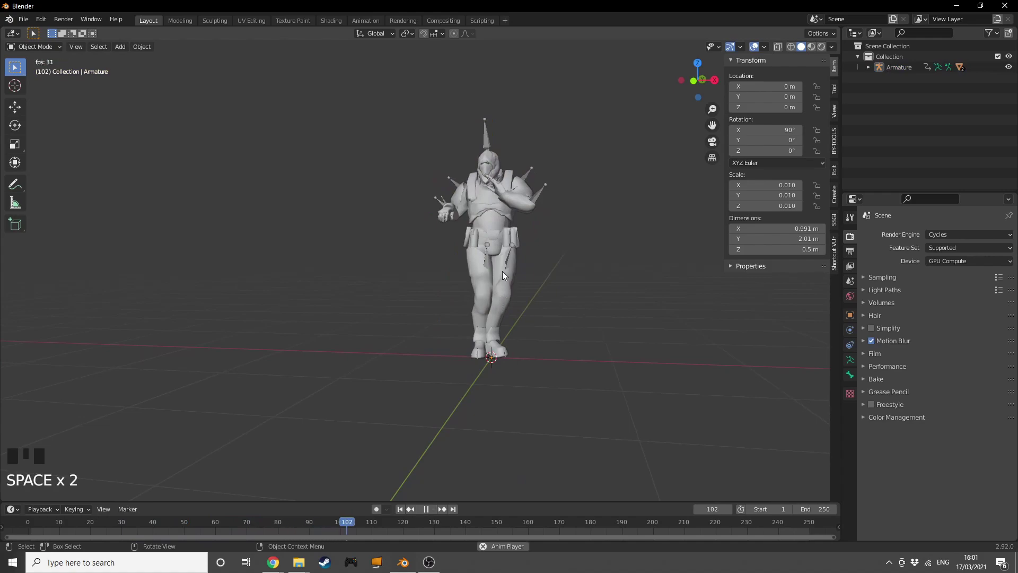
click(401, 510)
key(space)
- Select the armature, go to its last keyframe and set the scene's end frame to 72
click(522, 176)
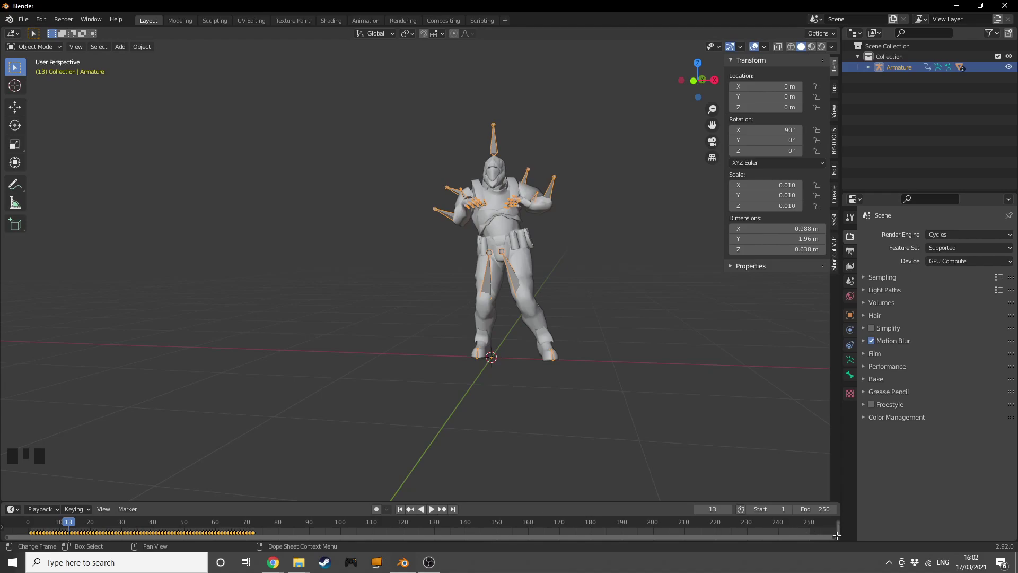
drag(831, 536, 325, 536)
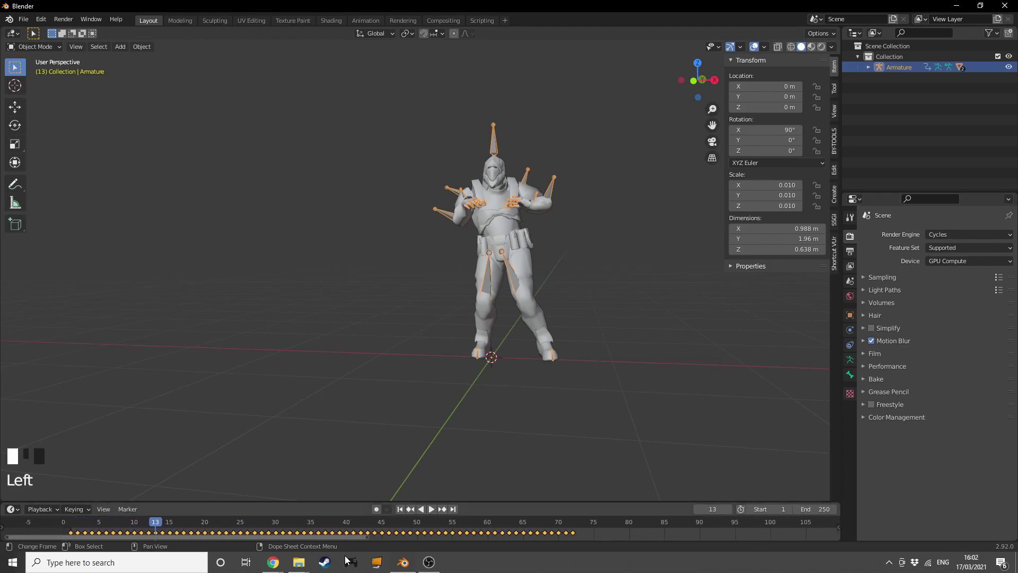
click(644, 527)
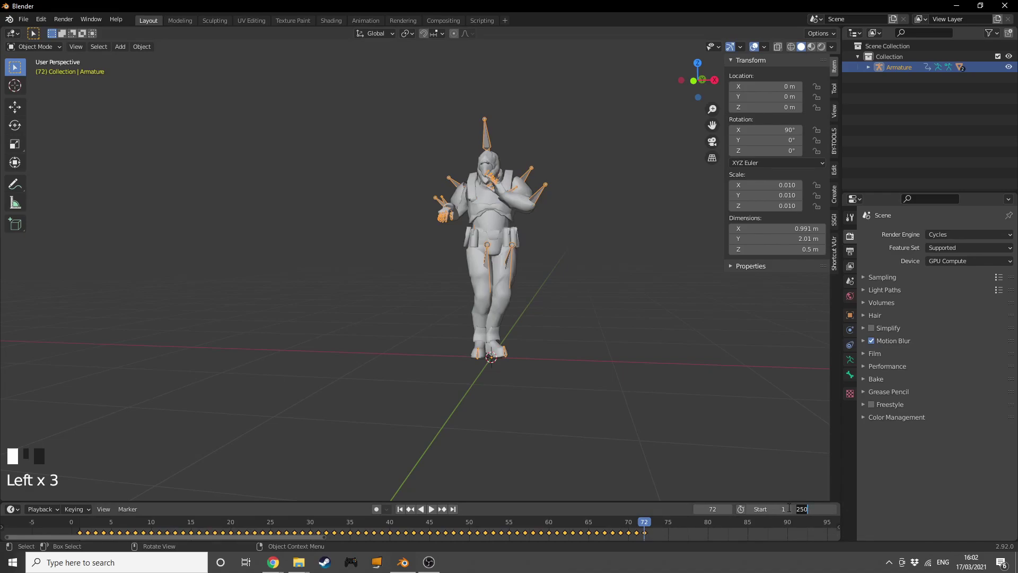
text(2)
key(Return)
- Play the shortened animation range to check how the dance loops
key(space)
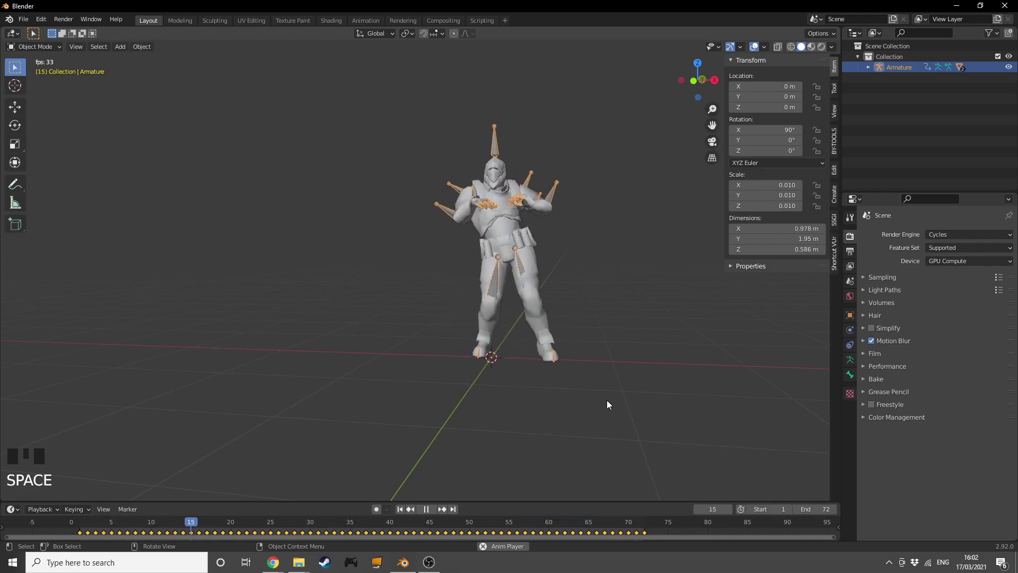
scroll(583, 366, down, 2)
mouse_move(581, 357)
middle_down()
mouse_move(599, 359)
mouse_move(583, 362)
middle_up()
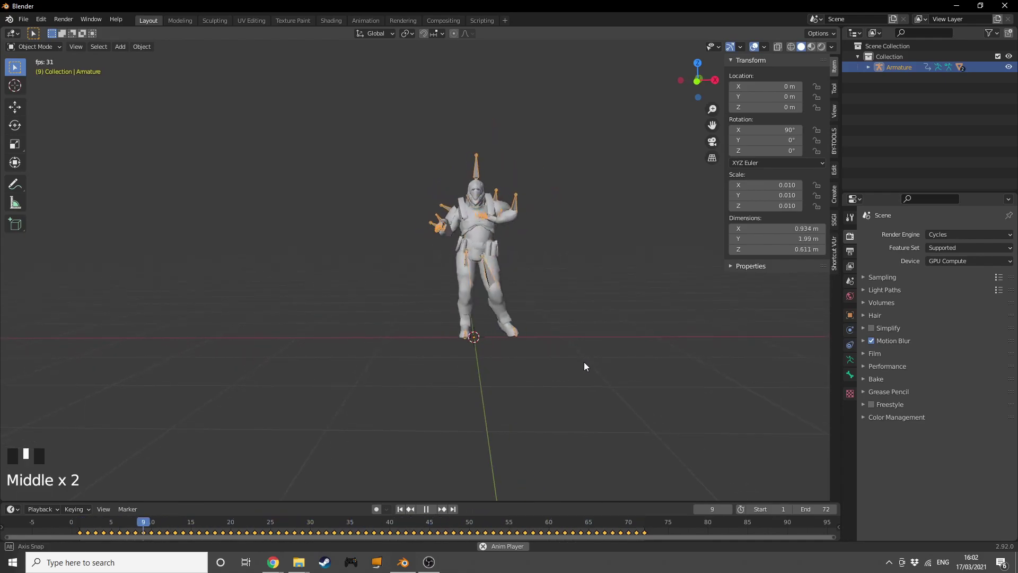
key(space)
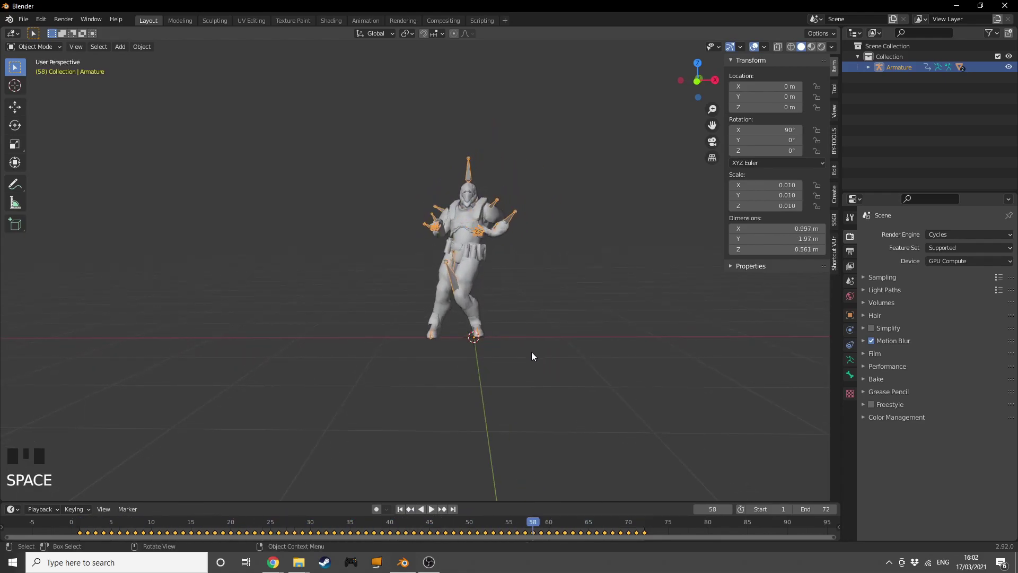
- Add fluid physics to the character's body mesh as a Flow object with the Liquid flow type
middle_drag(607, 342, 581, 340)
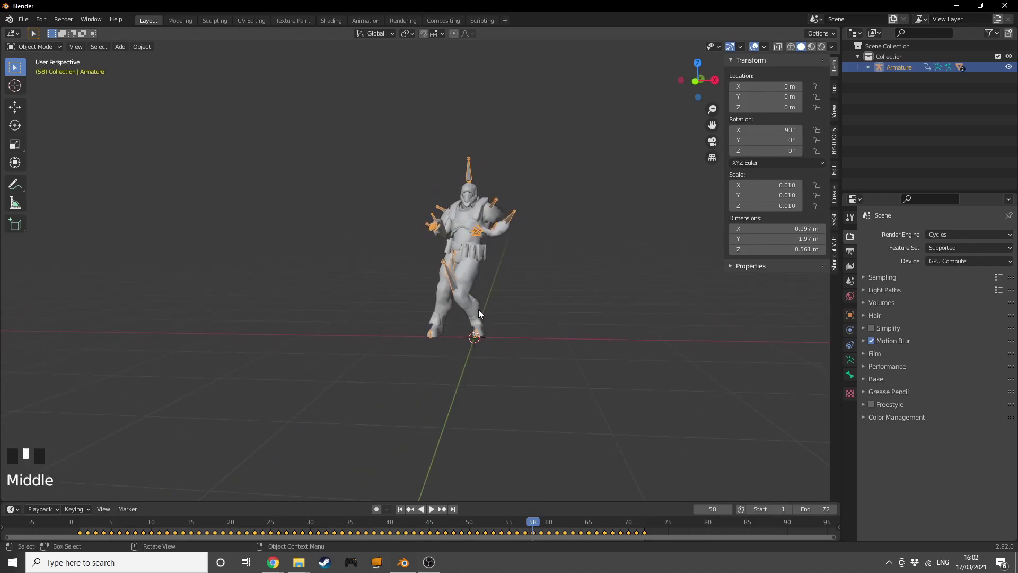
click(483, 256)
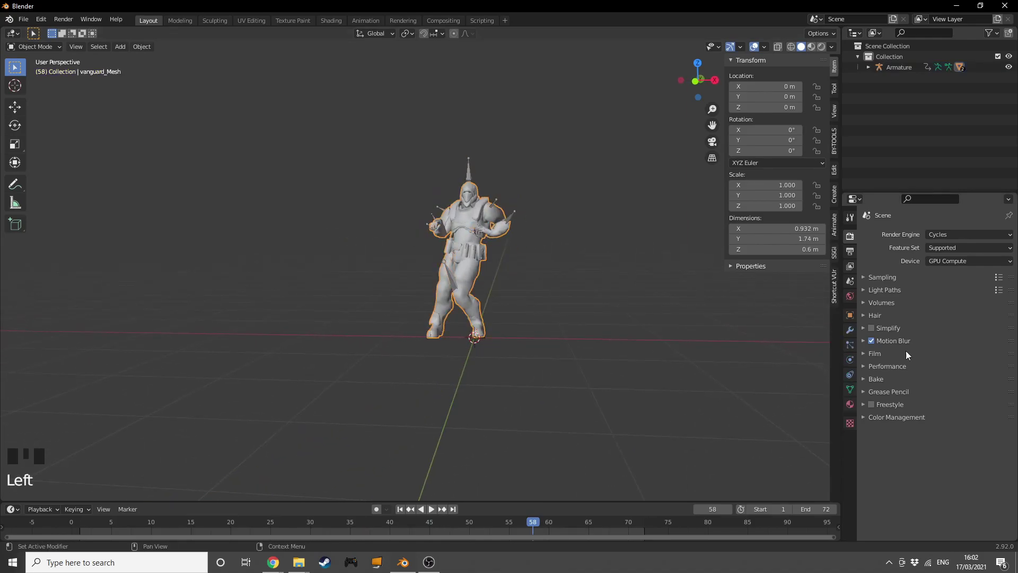
click(849, 360)
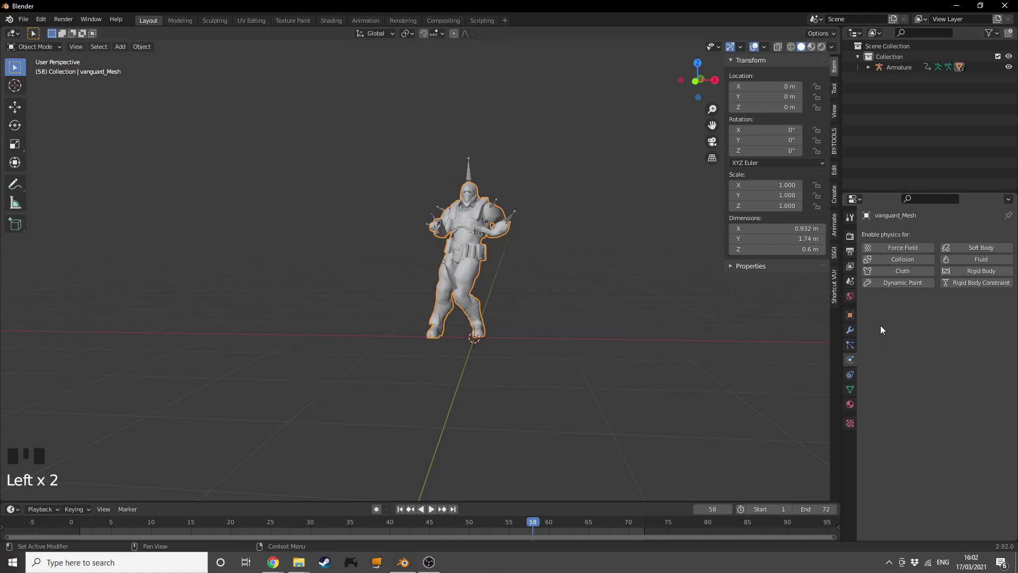
click(959, 258)
click(953, 314)
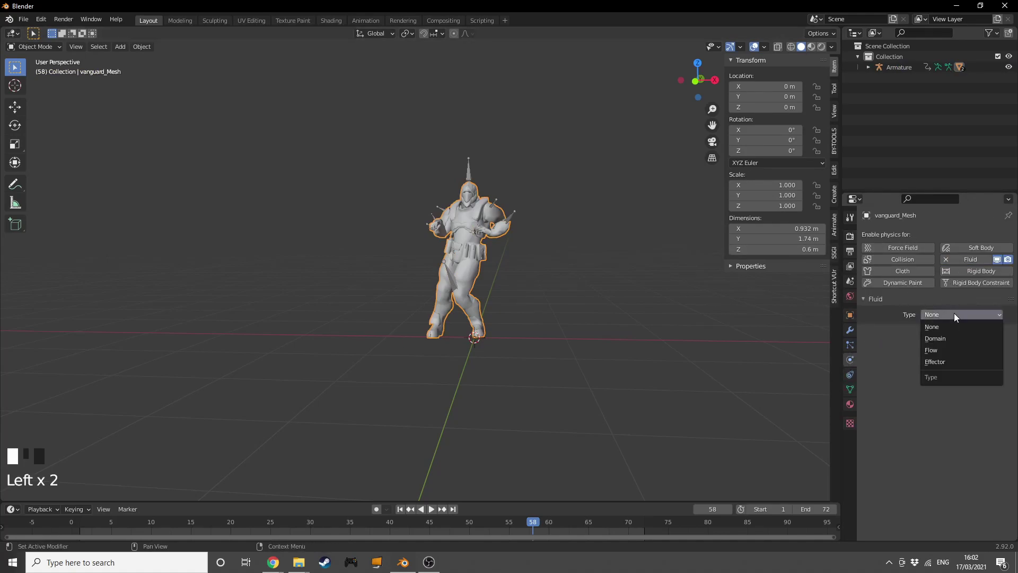
click(941, 351)
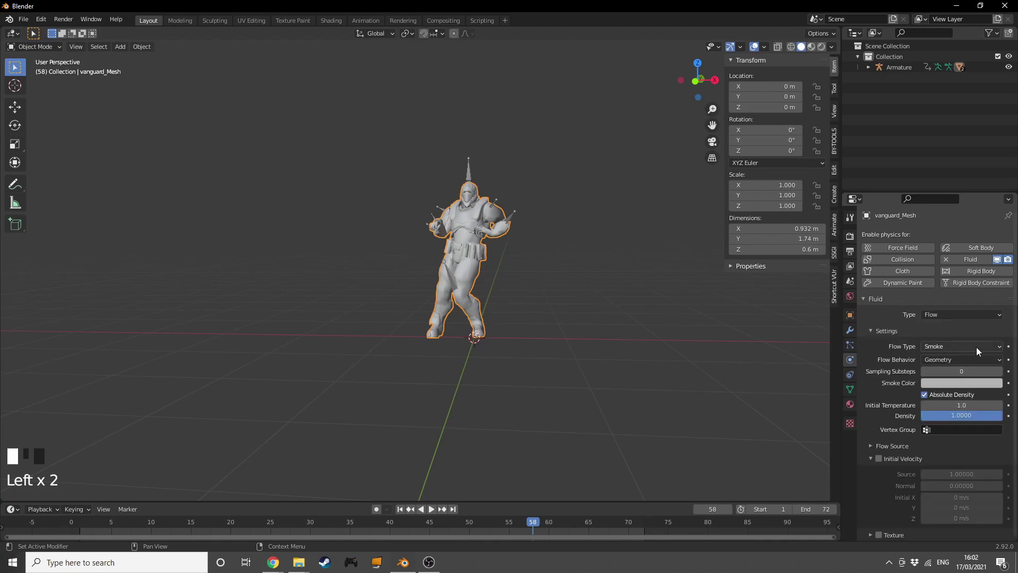
click(976, 347)
click(958, 397)
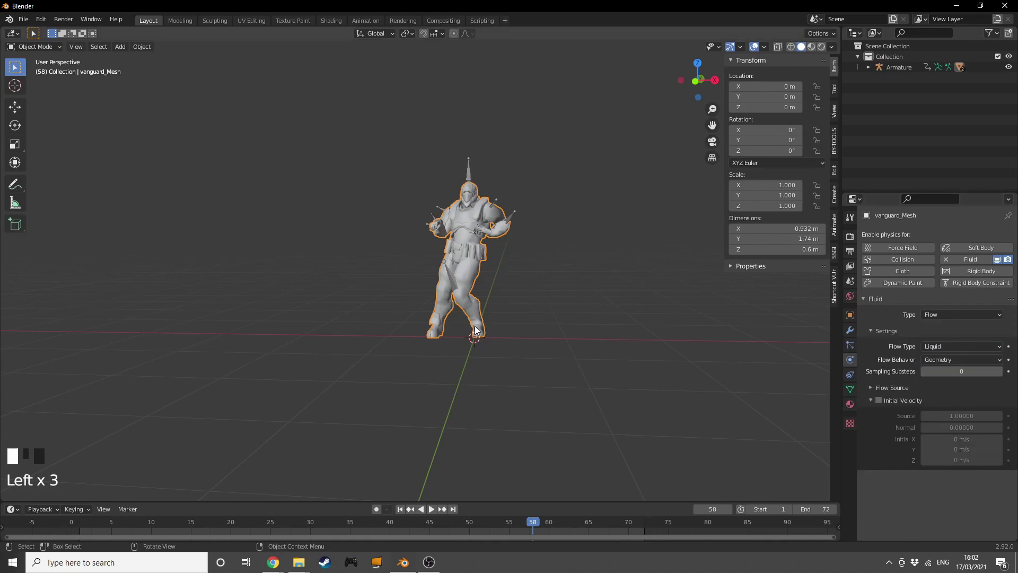
- Add a cube, show the scene in wireframe and raise the cube about 0.93 m along Z around the character
middle_drag(570, 323, 563, 318)
key(shift+a)
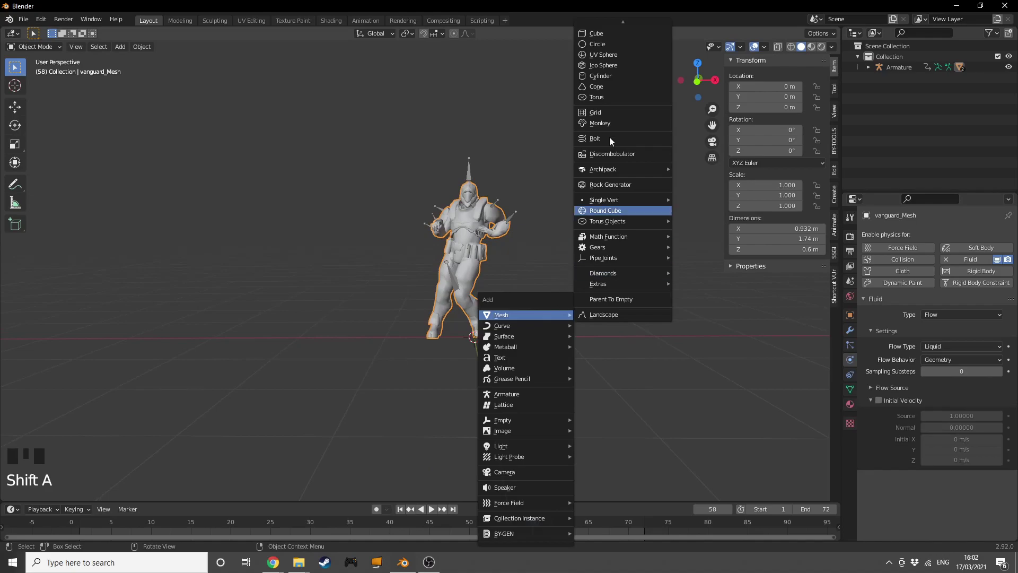
click(610, 33)
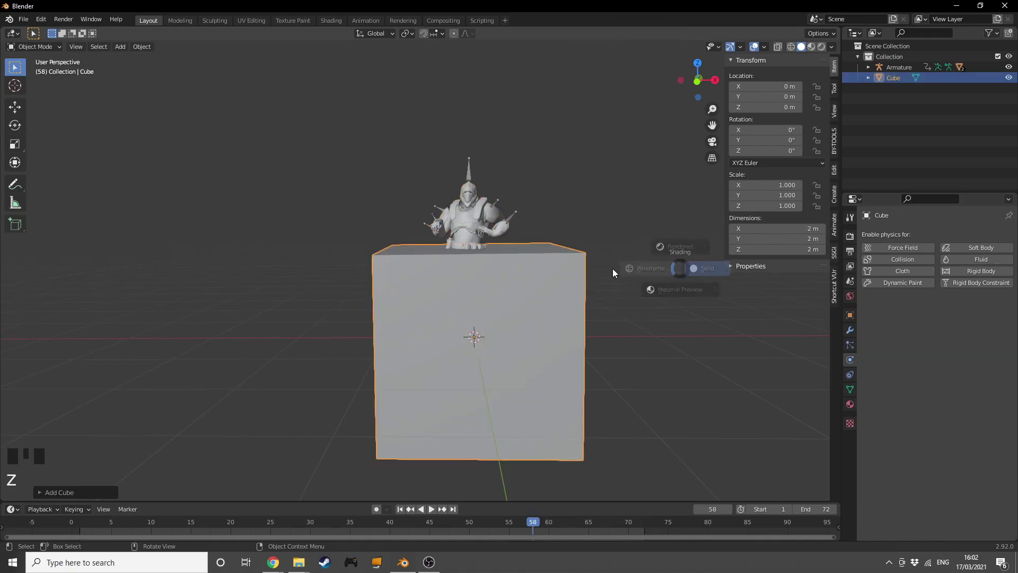
middle_drag(586, 342, 569, 332)
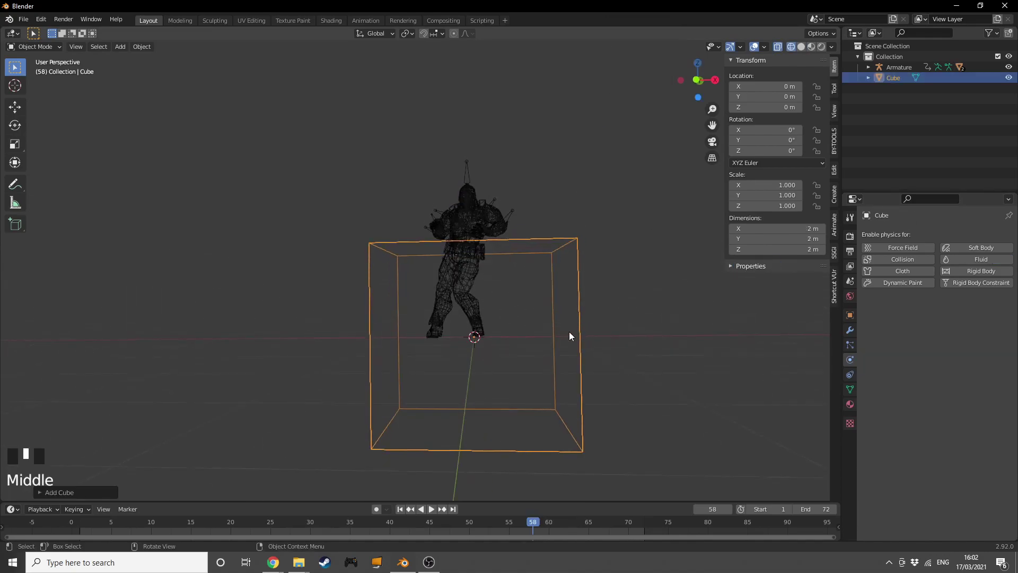
click(571, 332)
click(572, 331)
key(g)
key(z)
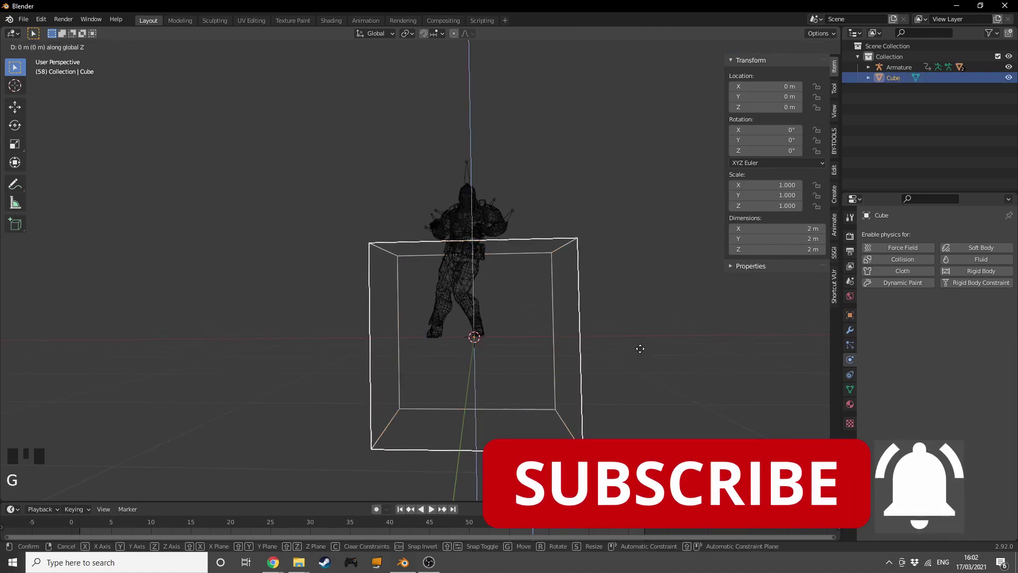
click(648, 229)
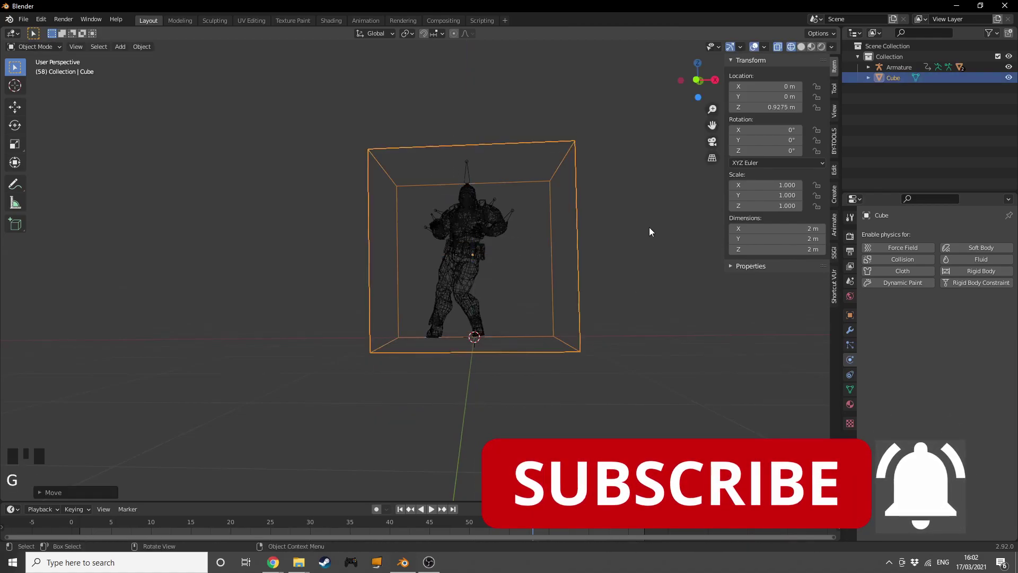
- Scale the cube in X and Y only to about 5.46 m wide and deep, leaving space around the character
key(KP_1)
scroll(456, 241, up, 4)
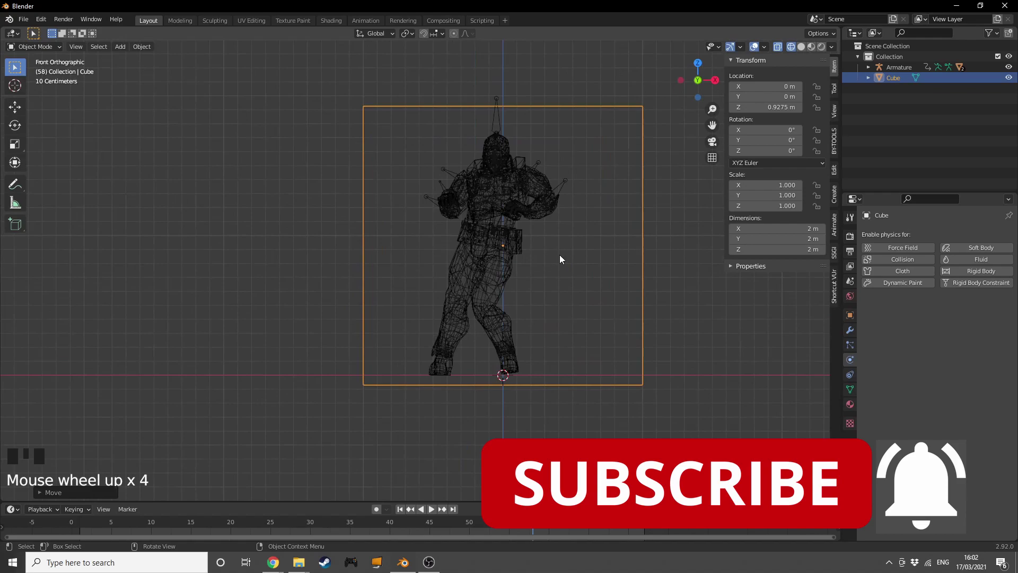
scroll(588, 295, down, 1)
key(s)
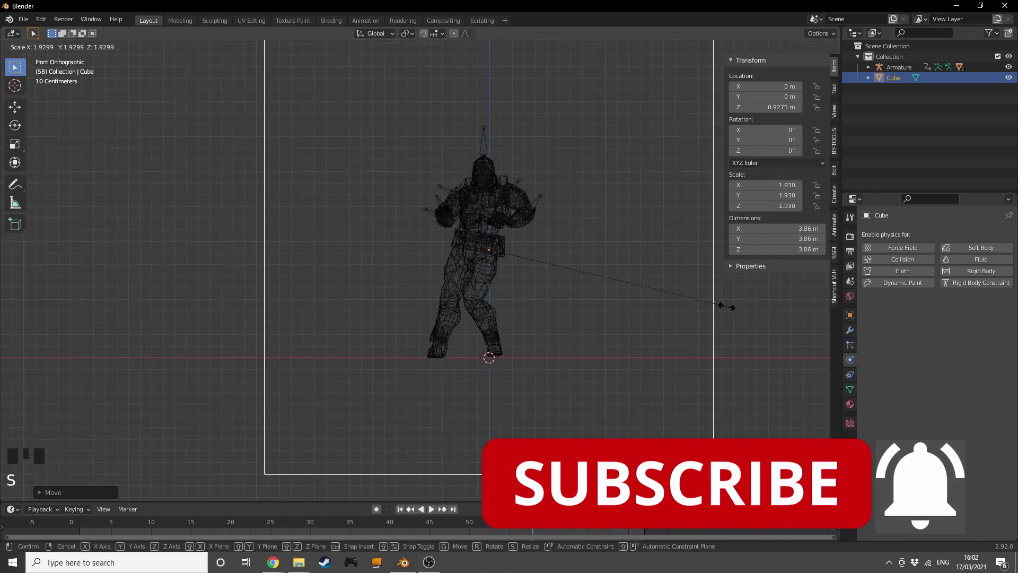
key(shift+z)
click(499, 274)
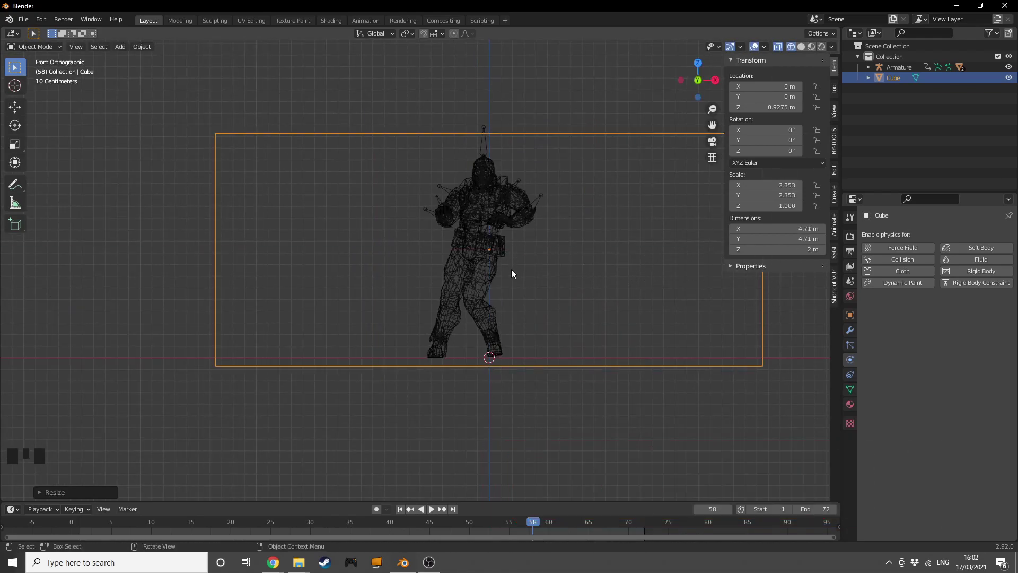
middle_drag(512, 272, 534, 300)
key(s)
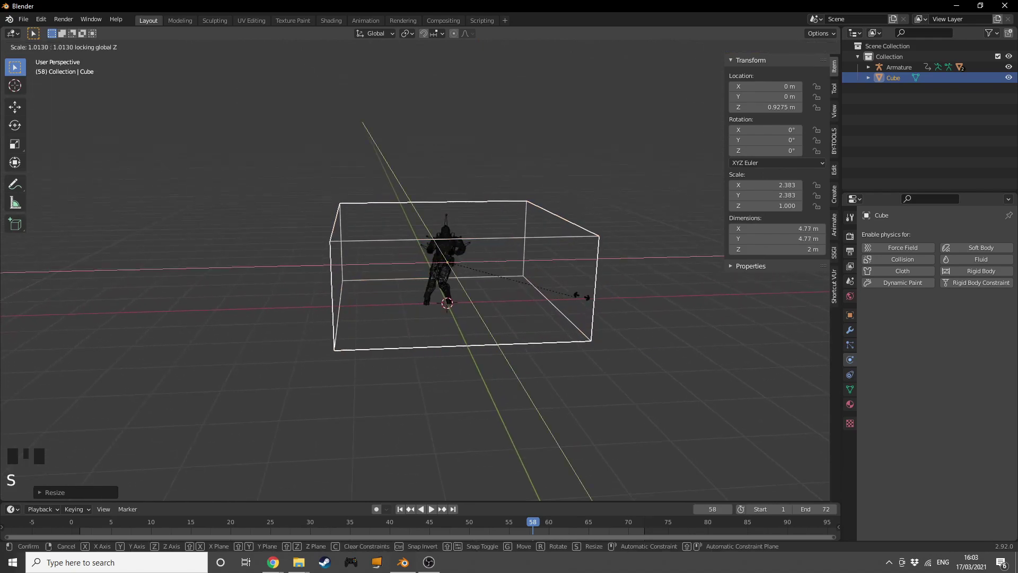
click(716, 287)
mouse_move(762, 288)
middle_down()
mouse_move(735, 261)
mouse_move(748, 284)
middle_up()
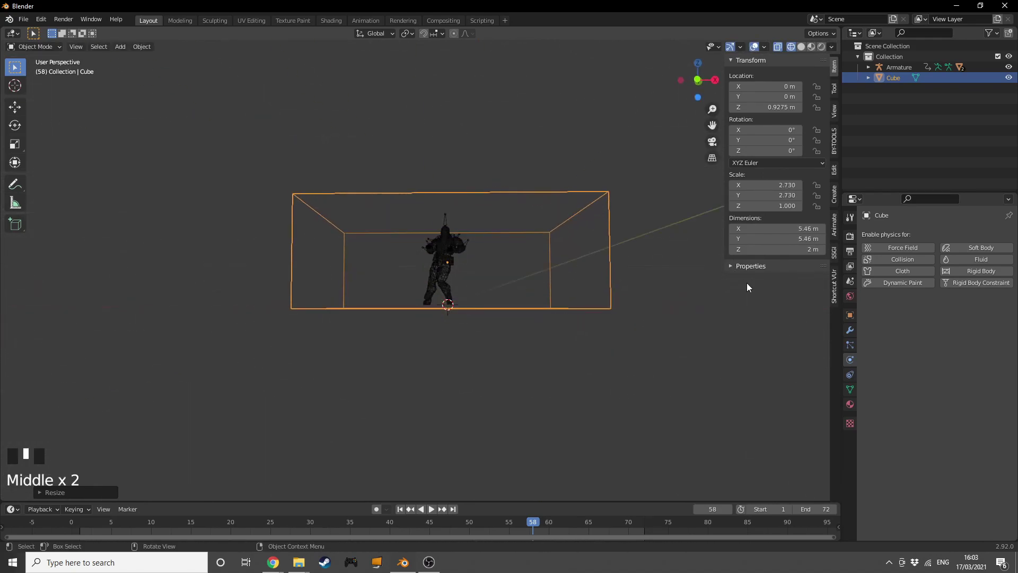
- Add fluid physics to the cube as a Domain with the Liquid domain type
click(956, 261)
click(947, 316)
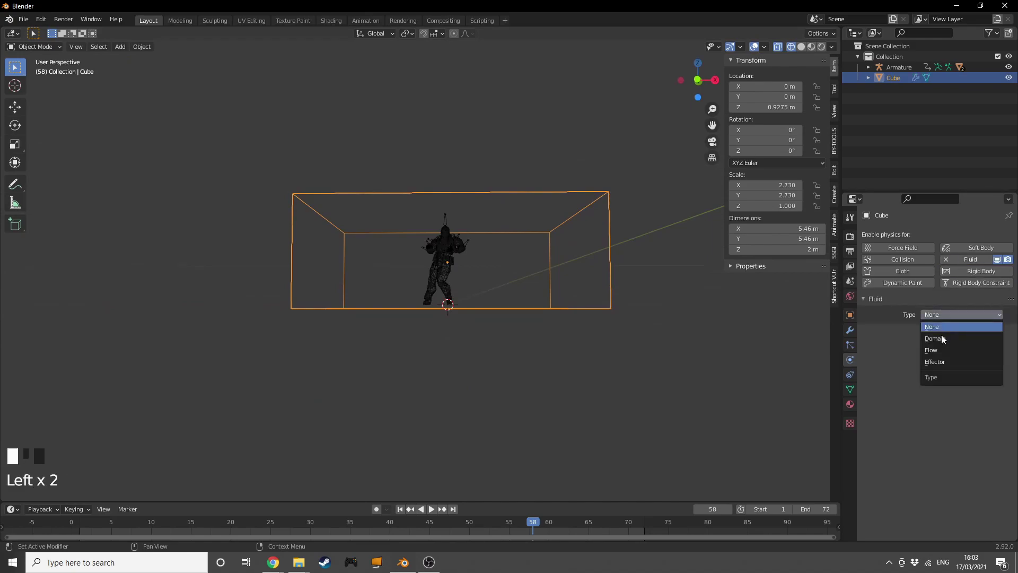
click(943, 339)
click(942, 347)
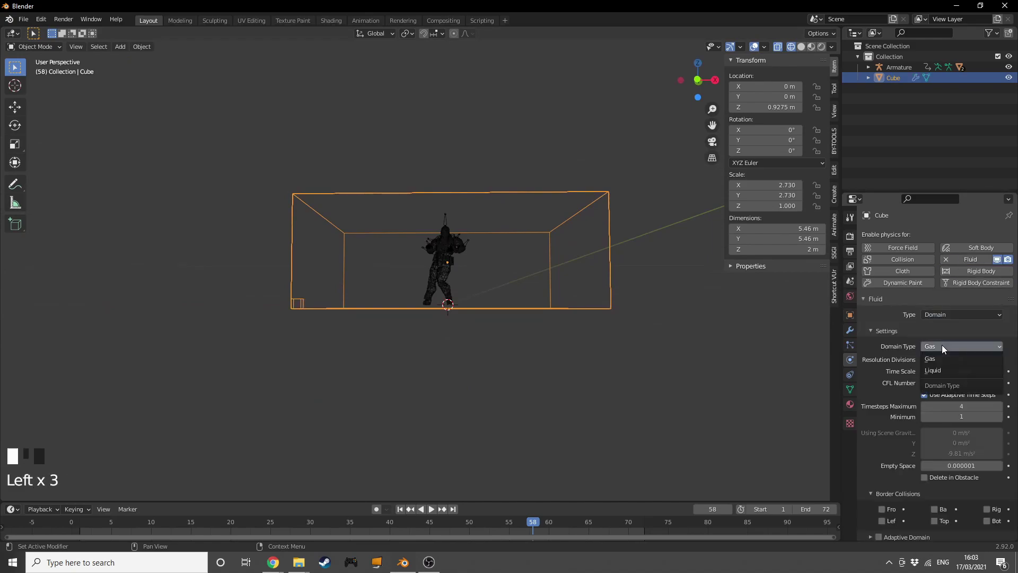
click(932, 371)
middle_drag(738, 375, 503, 311)
scroll(720, 375, up, 3)
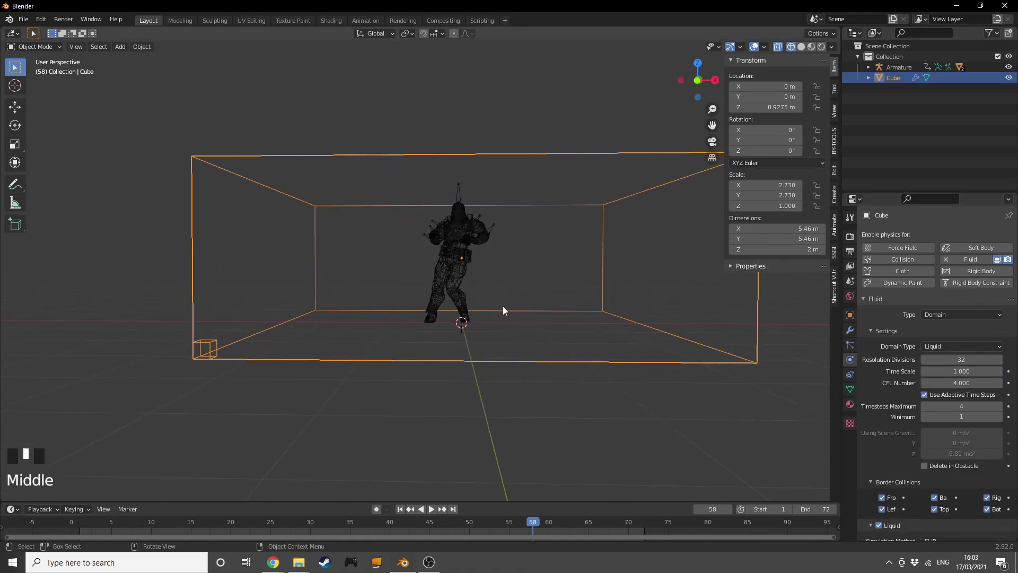
- Play the simulation from the first frame and watch how the liquid leaves the character
click(399, 509)
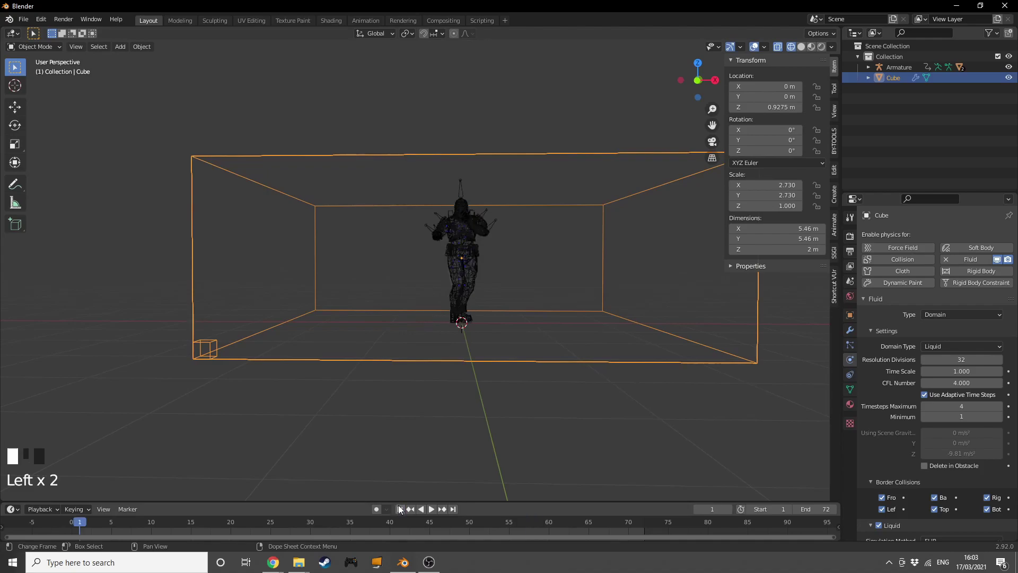
key(space)
scroll(555, 345, up, 1)
key(space)
key(space)
key(space)
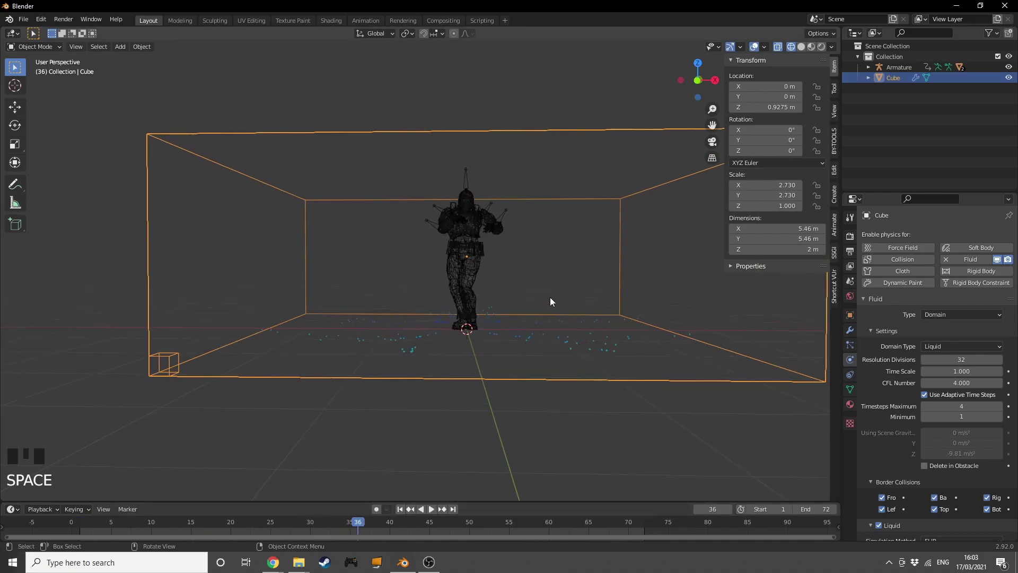
- Set the Flow Behavior of the character's body mesh to Inflow
click(466, 273)
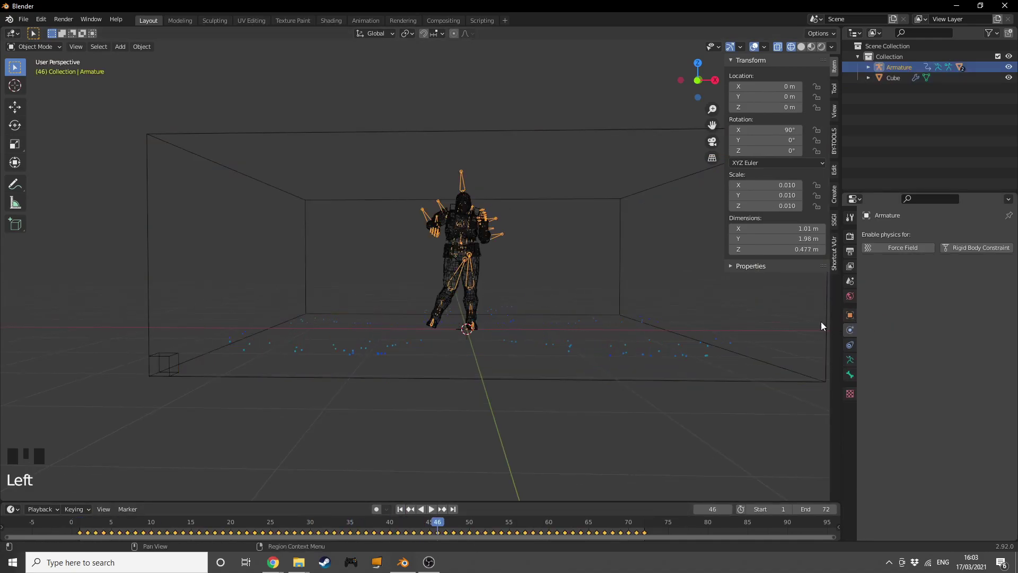
click(444, 273)
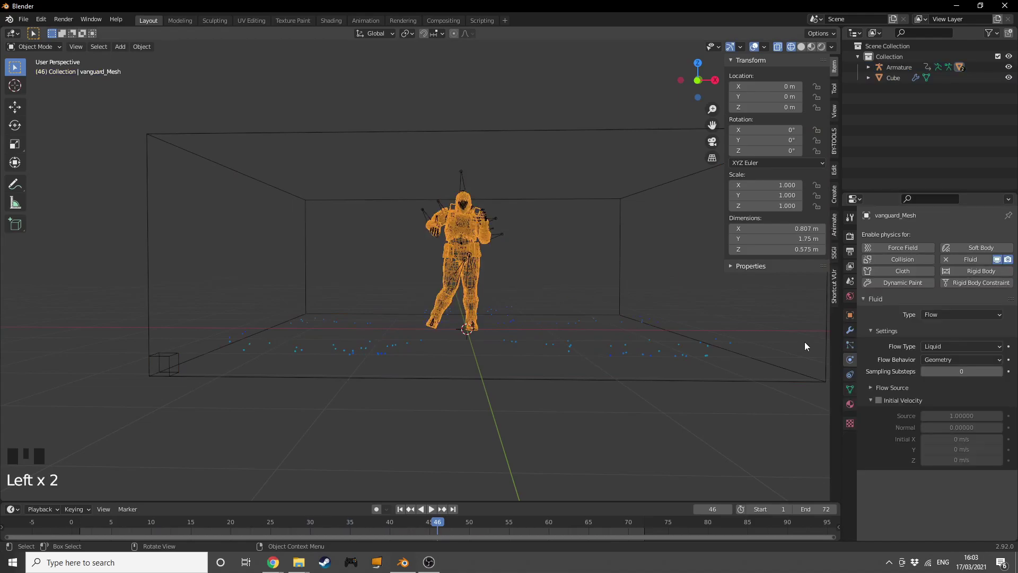
click(941, 345)
click(892, 345)
click(926, 358)
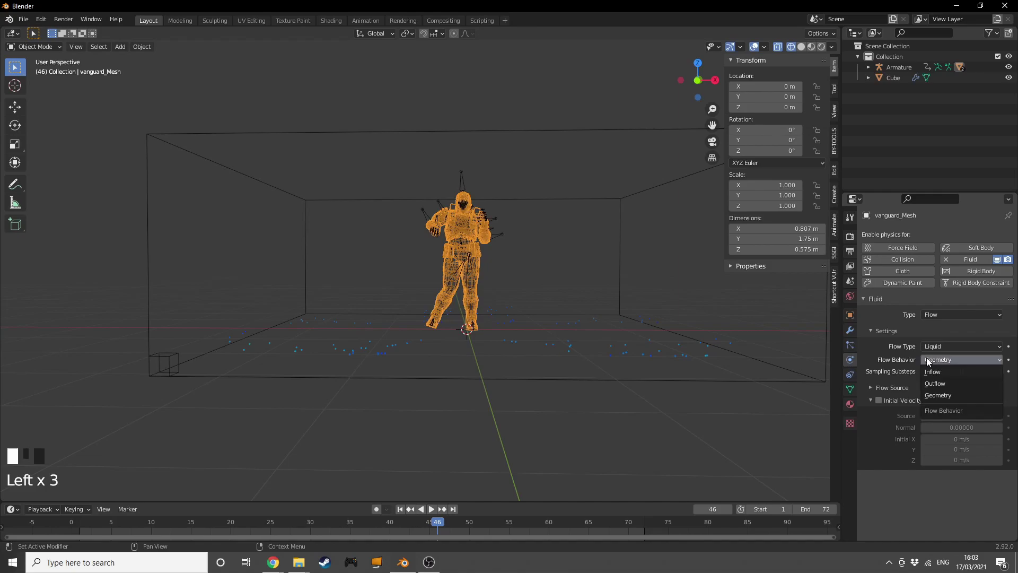
click(931, 372)
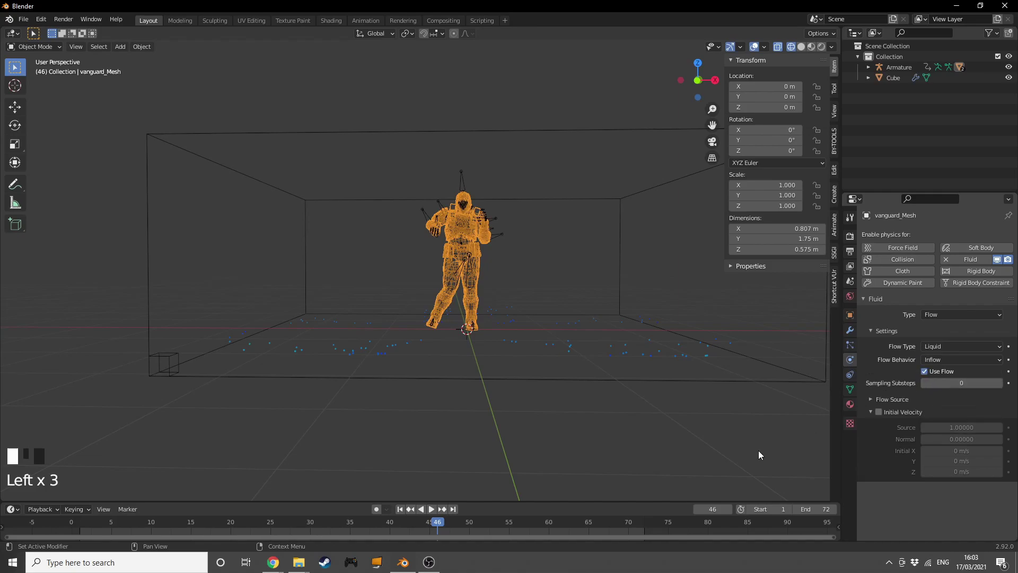
- Replay the animation to check the fluid with the Inflow behavior
key(space)
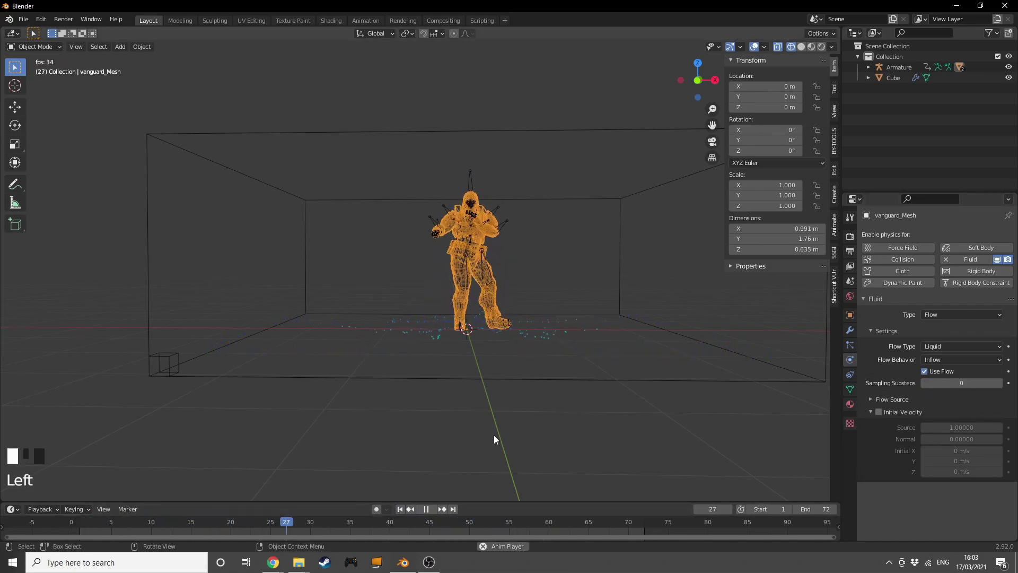
key(space)
key(space)
key(space)
key(space)
- Set the domain cube's Resolution Divisions to 40
click(745, 378)
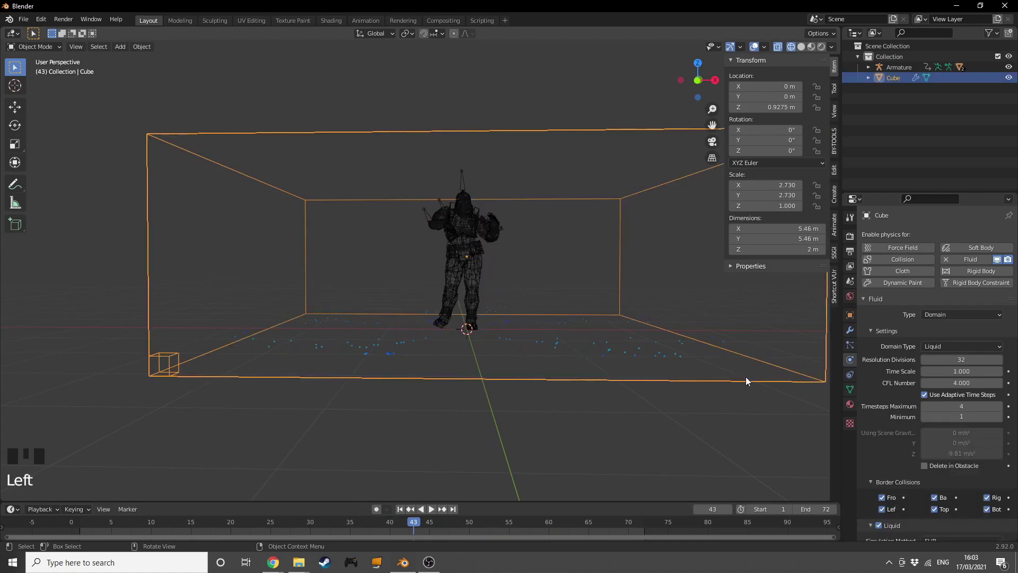
click(1000, 359)
click(999, 359)
- Play the simulation at the new resolution from the first frame and examine the emitted liquid from another angle
click(410, 508)
key(space)
click(400, 508)
click(400, 508)
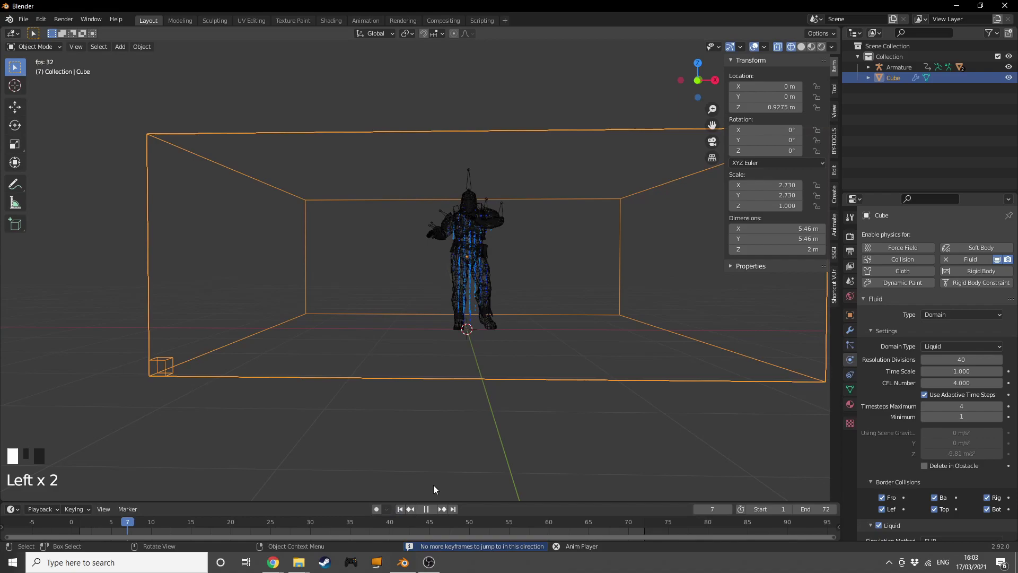
key(space)
key(space)
middle_drag(520, 438, 574, 438)
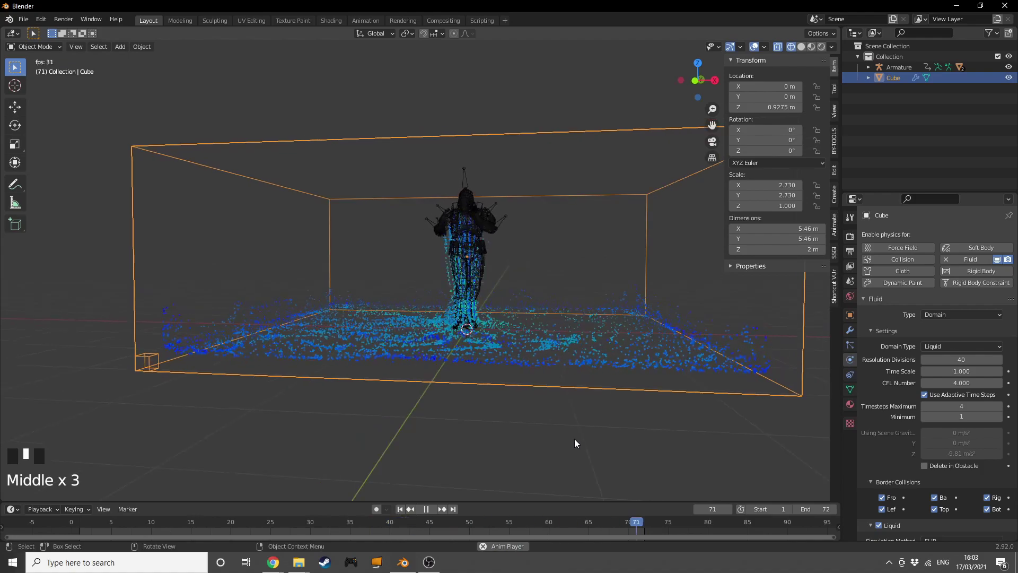
key(space)
key(space)
- Duplicate all of the armature's keyframes and place the copies directly after the originals to repeat the dance
click(474, 286)
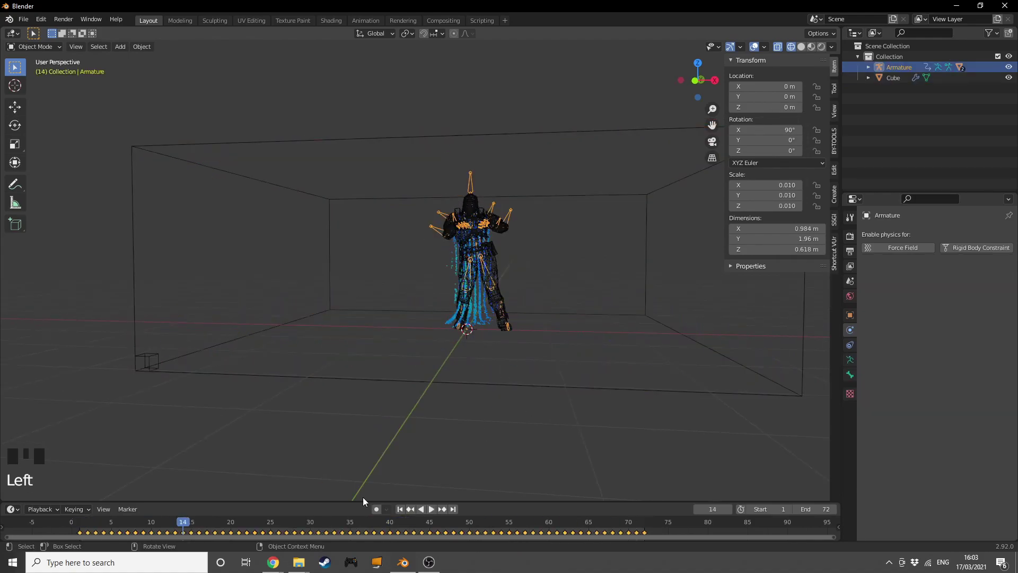
scroll(101, 526, down, 3)
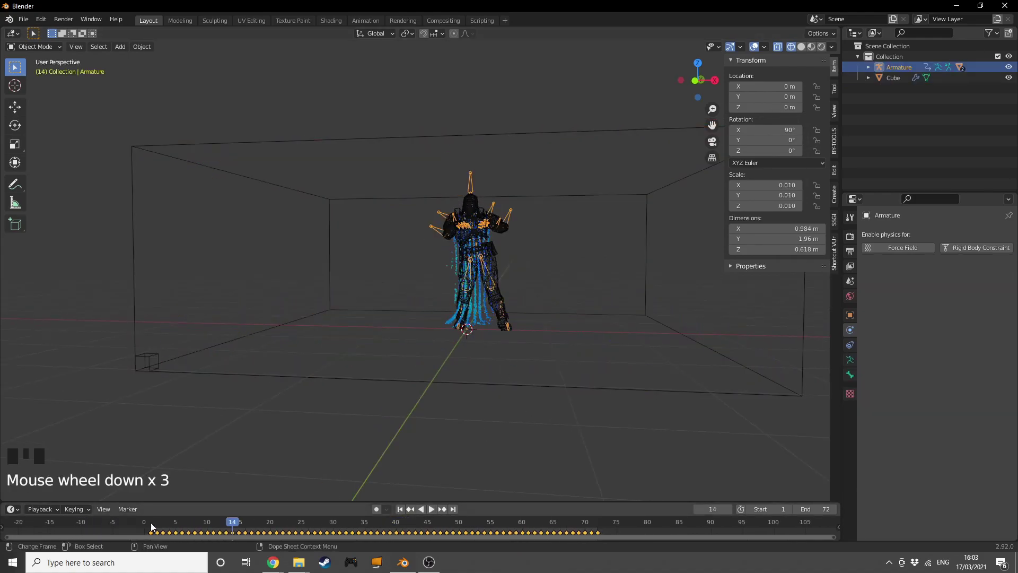
click(151, 526)
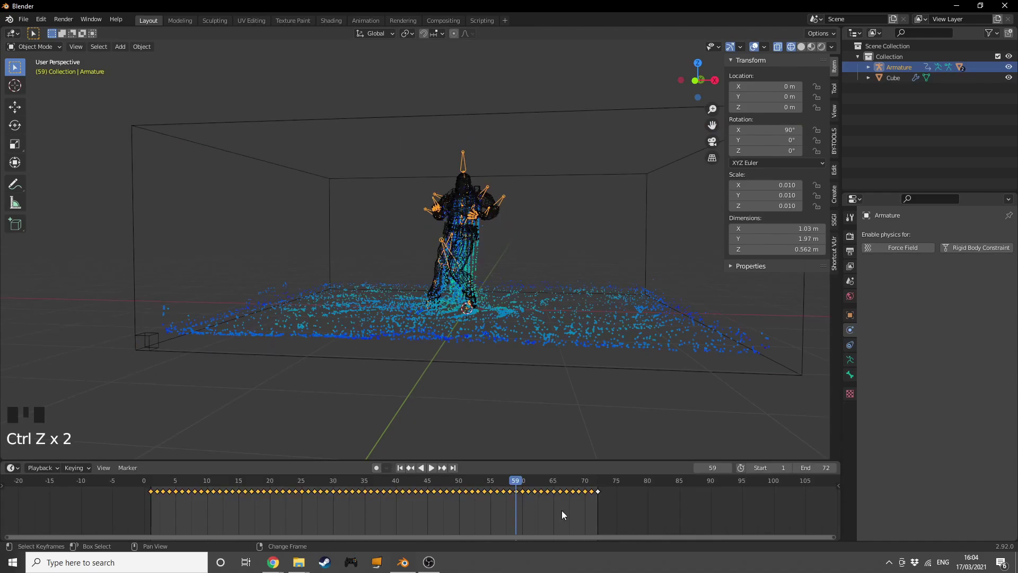
key(shift+d)
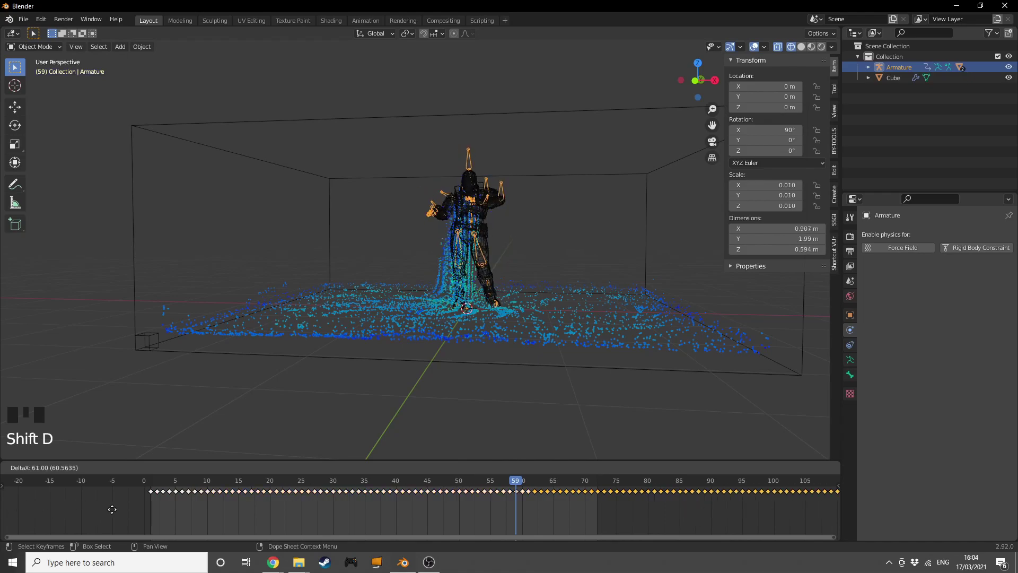
click(177, 505)
scroll(378, 522, down, 1)
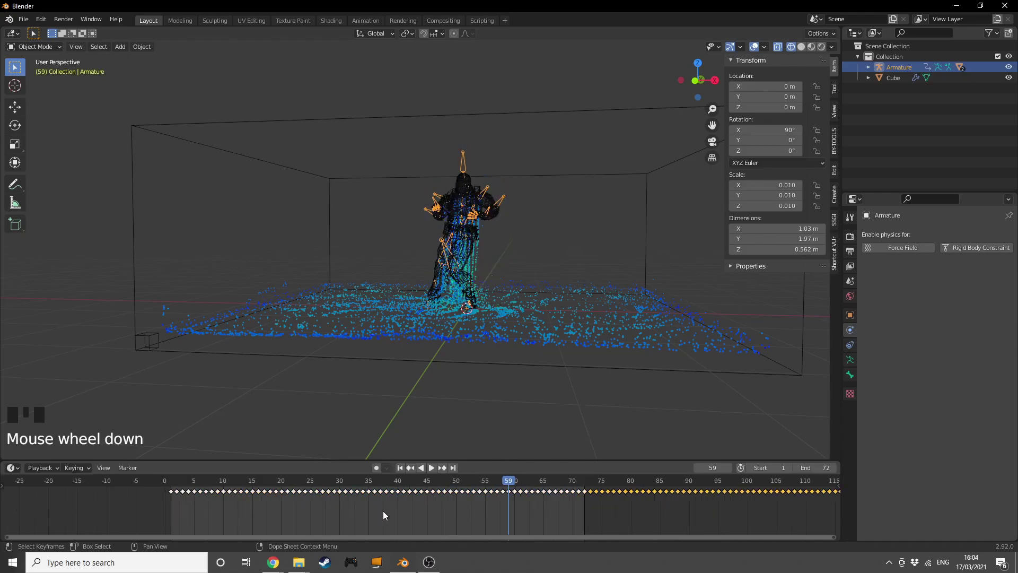
- Set the scene's end frame to 143, matching the last duplicated keyframe
key(space)
key(space)
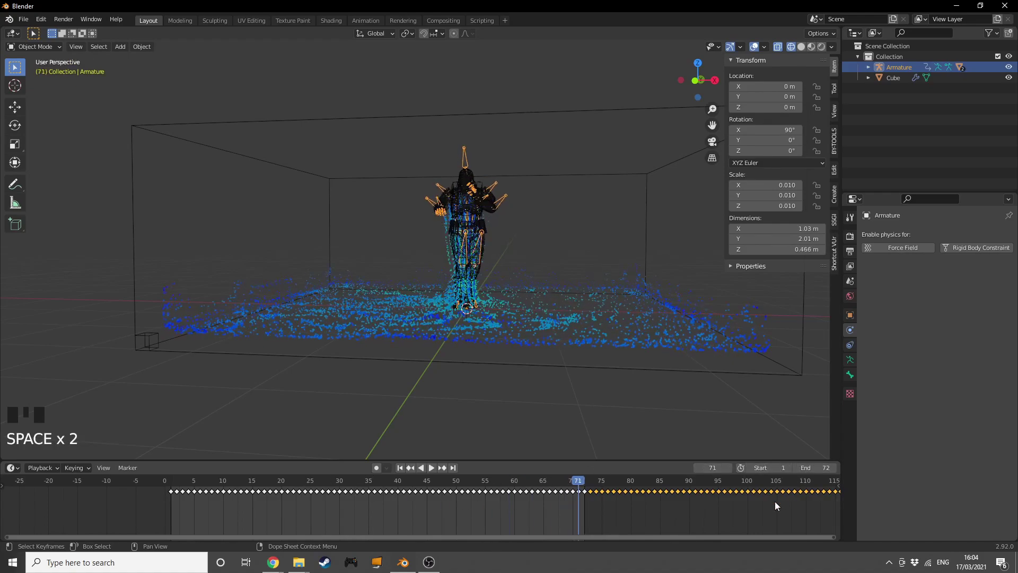
scroll(775, 501, down, 9)
click(708, 481)
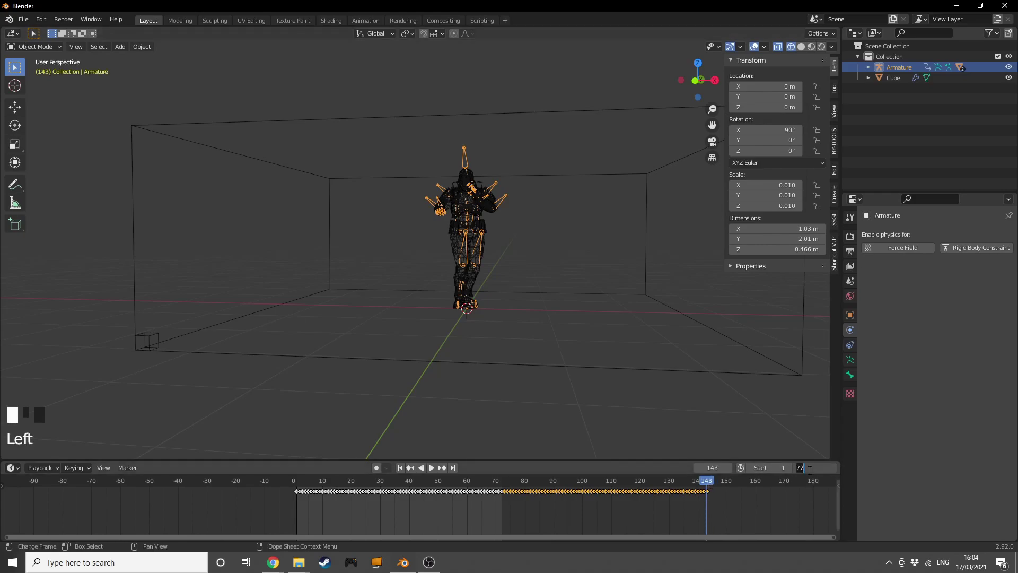
key(Return)
- Play the extended simulation and examine how the liquid fills the domain during the repeated dance
key(space)
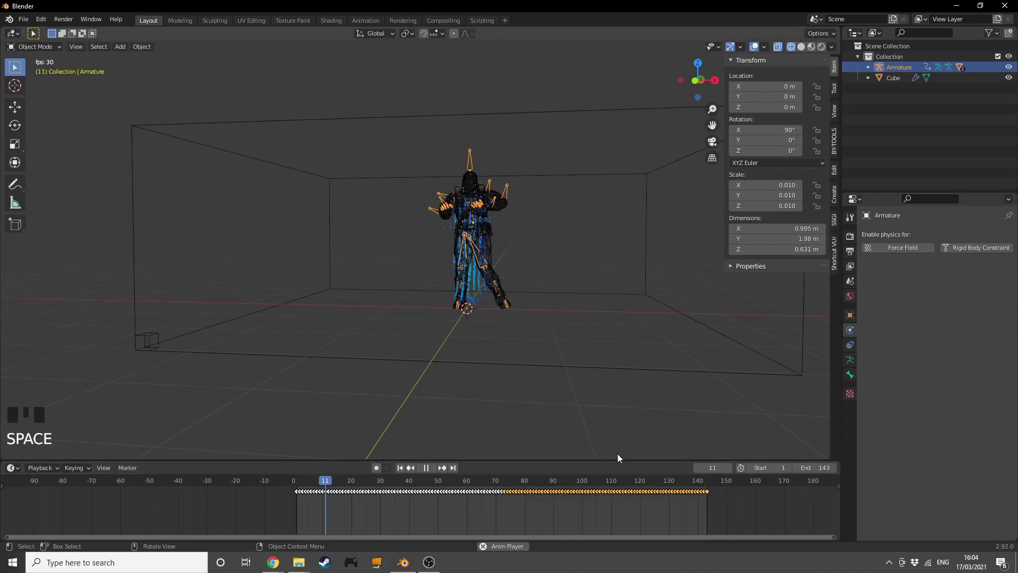
scroll(553, 434, up, 1)
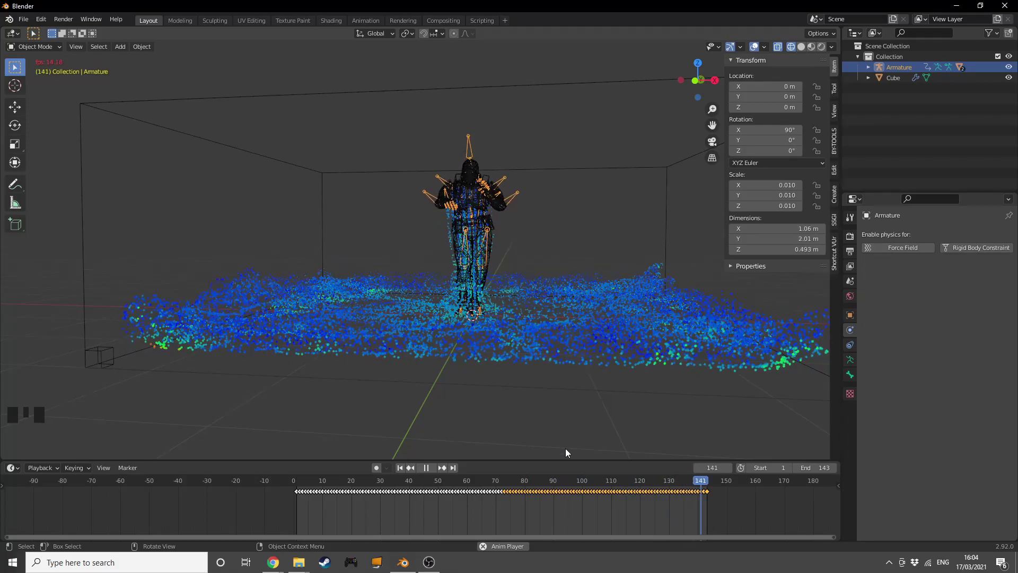
key(space)
scroll(488, 484, up, 3)
scroll(488, 486, up, 11)
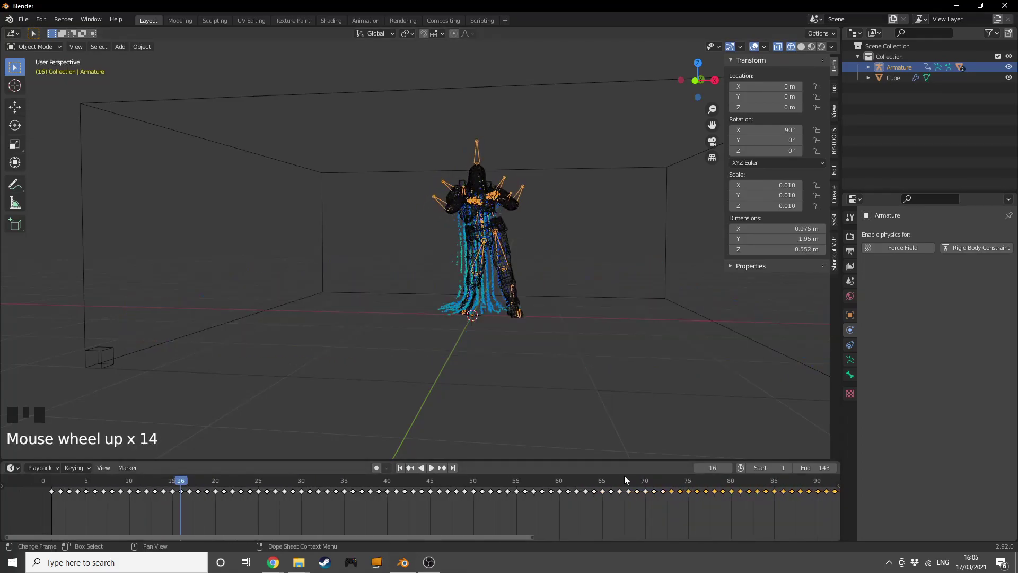
- Set the scene's start frame to 73, where the repeated dance begins
click(662, 481)
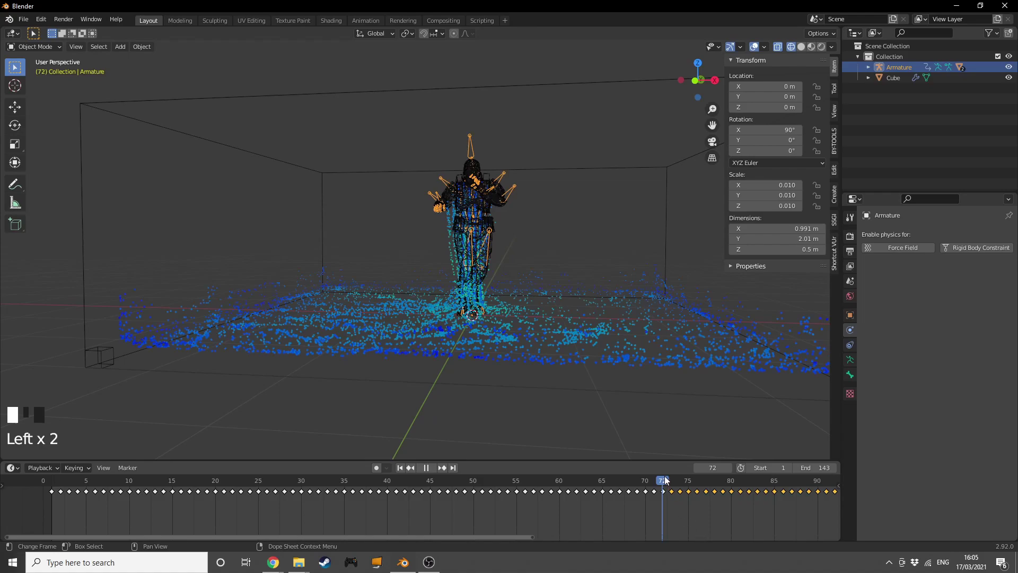
drag(665, 481, 671, 481)
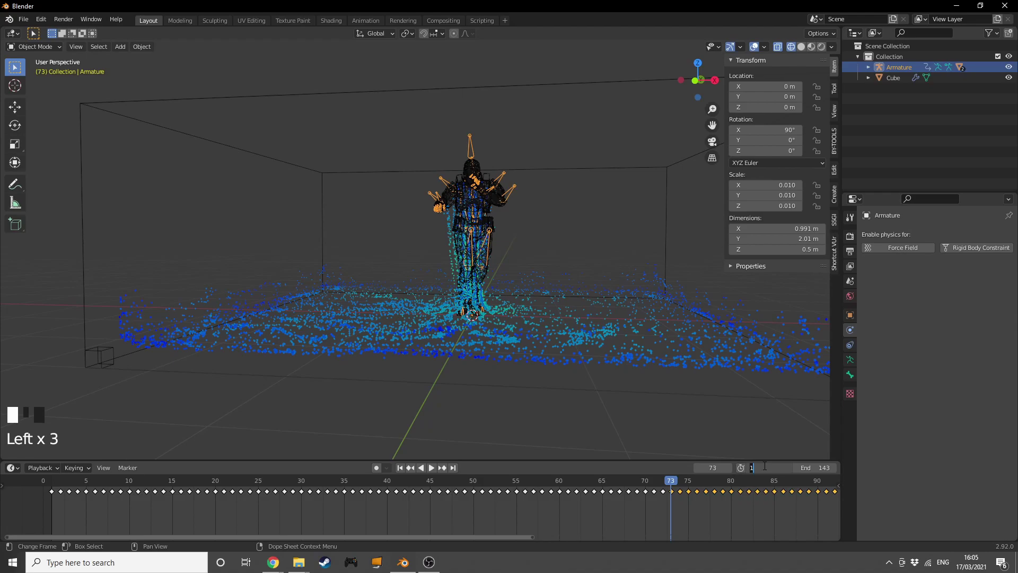
click(764, 465)
text(73)
key(Return)
- Play back the simulation over the range from frame 73 to 143
key(space)
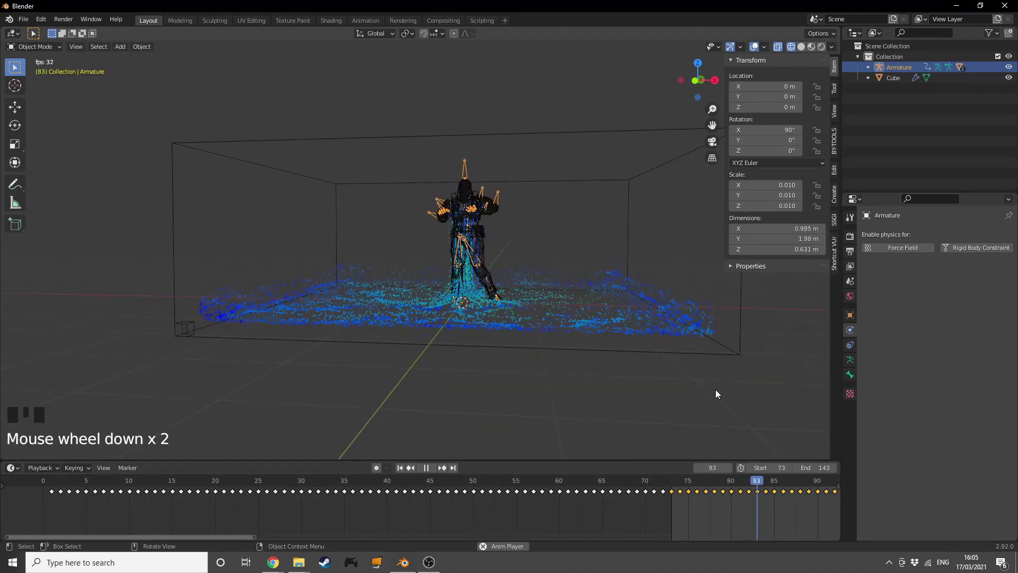
key(space)
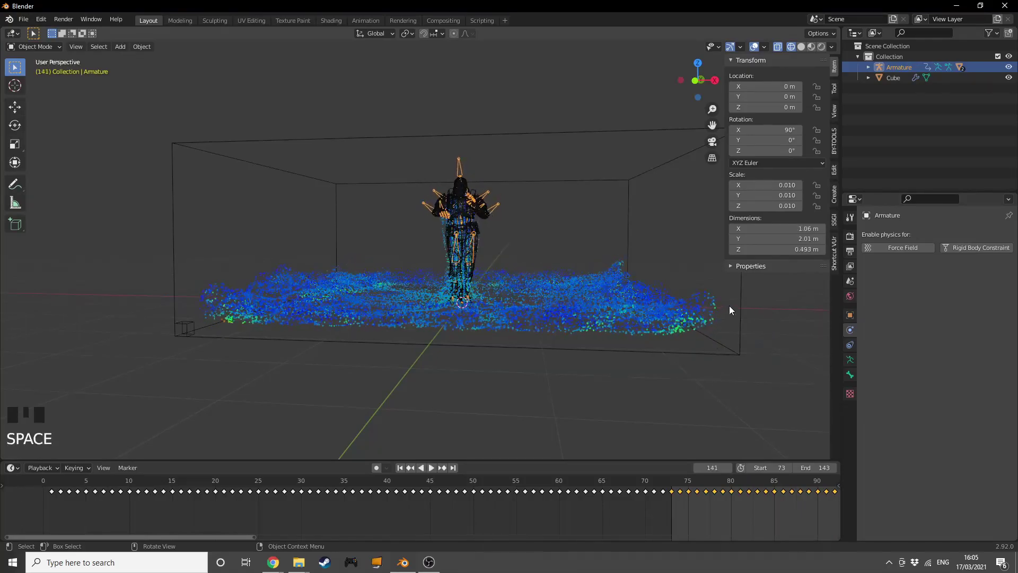
key(space)
- Turn off the domain's Front, Back, Left and Right border collisions and set its Resolution Divisions to 38
click(737, 300)
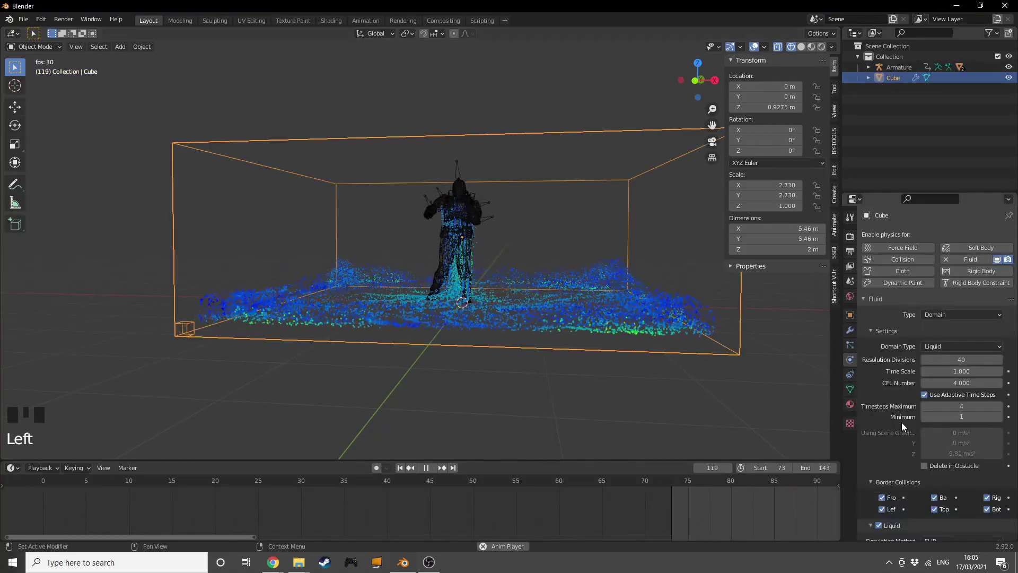
scroll(901, 422, down, 1)
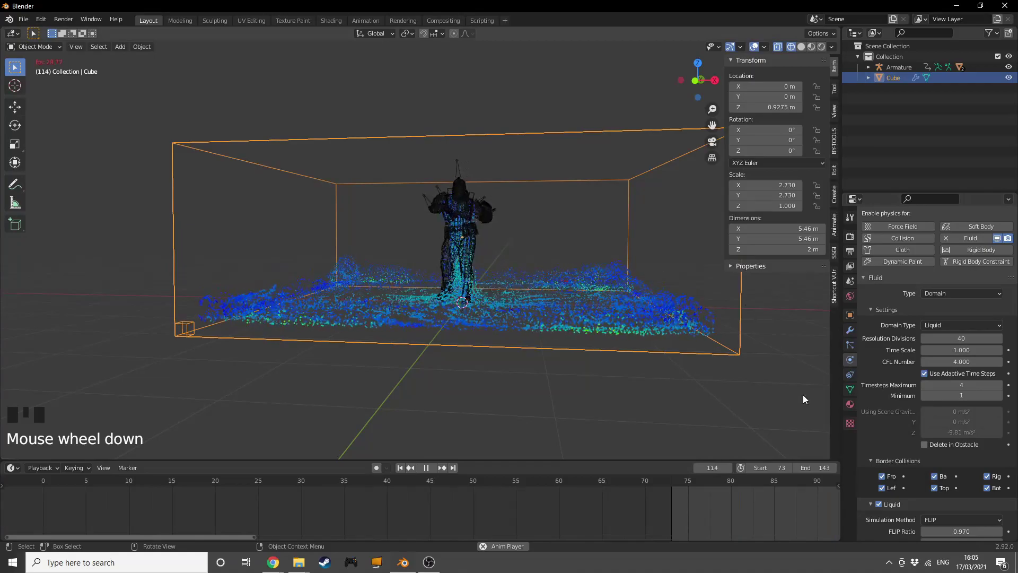
click(883, 477)
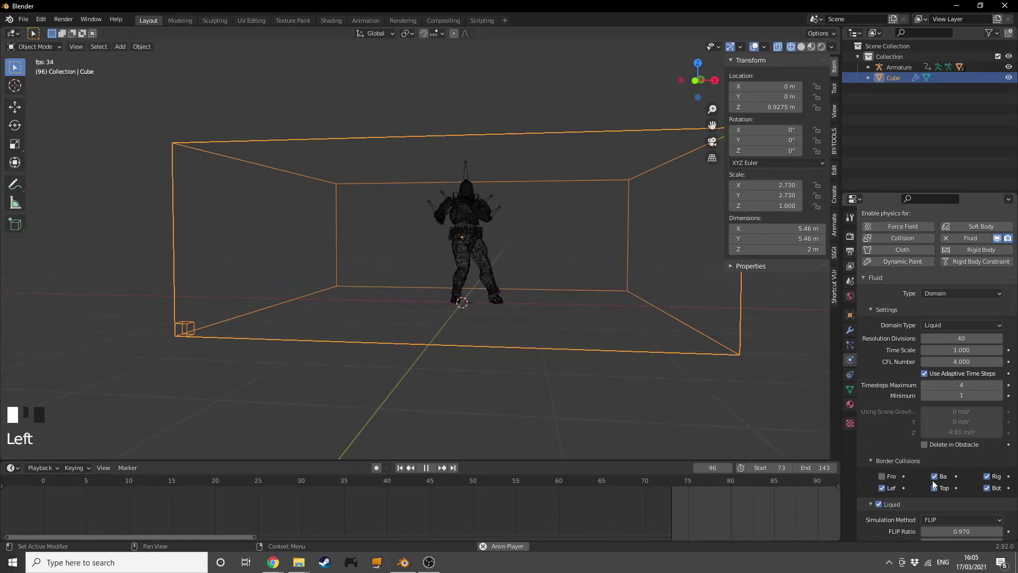
click(882, 477)
key(space)
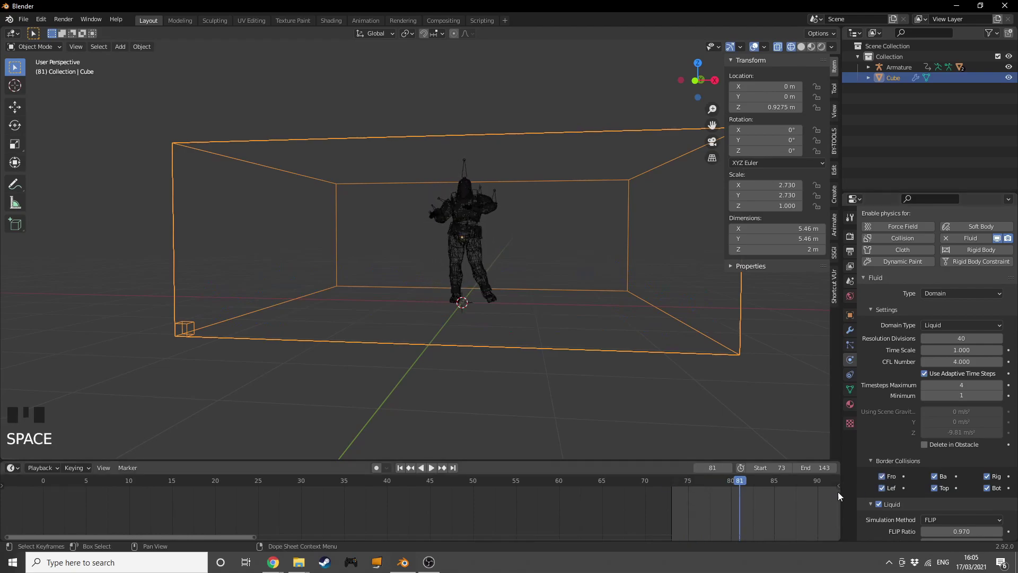
click(933, 478)
click(882, 488)
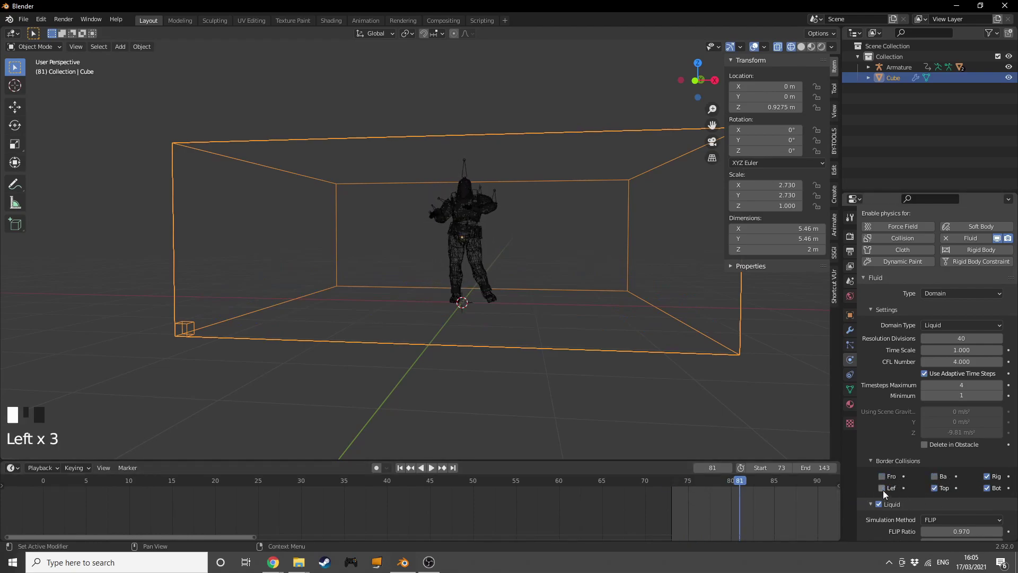
click(981, 473)
click(986, 475)
click(925, 338)
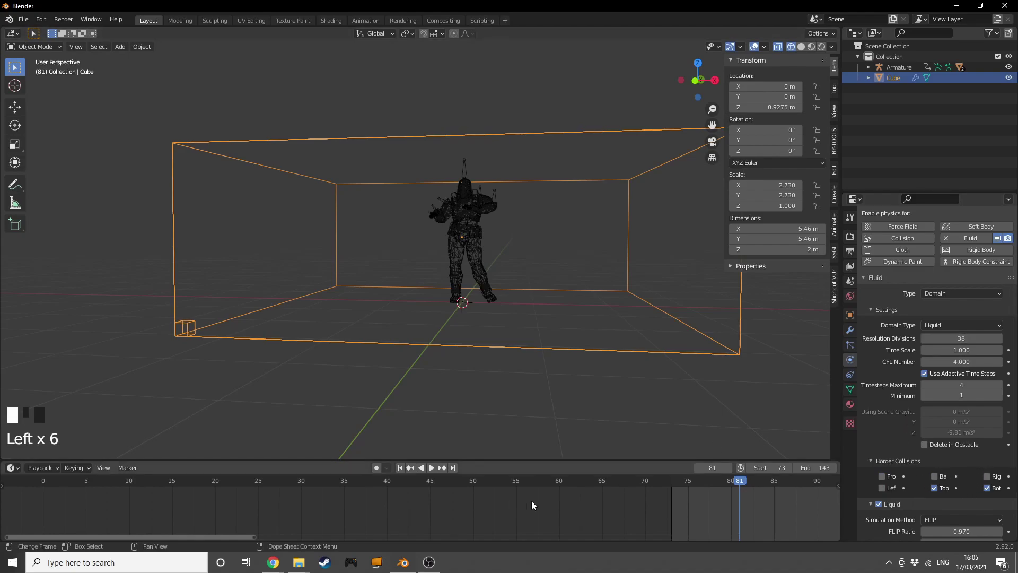
- Set the domain's cache type to All and bake the whole fluid simulation
click(401, 467)
scroll(940, 492, down, 20)
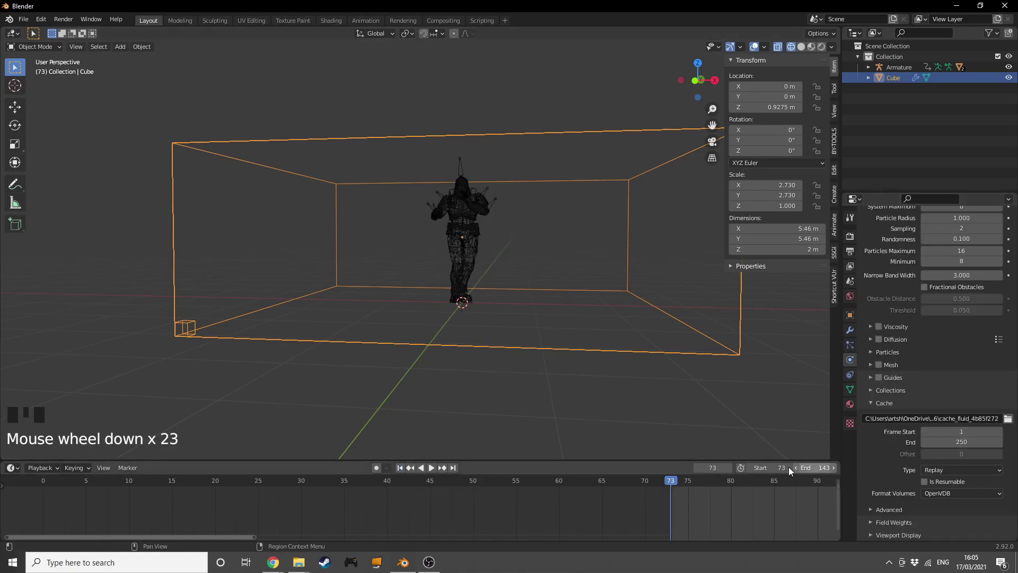
click(941, 469)
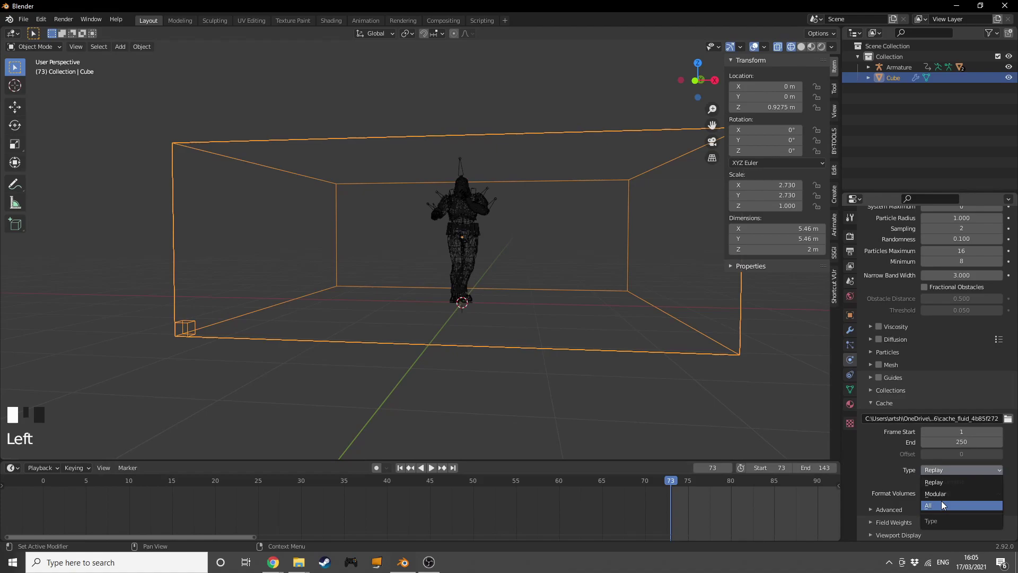
click(940, 501)
click(905, 509)
- Play the baked simulation and examine from another angle how the liquid spreads past the domain's sides
key(space)
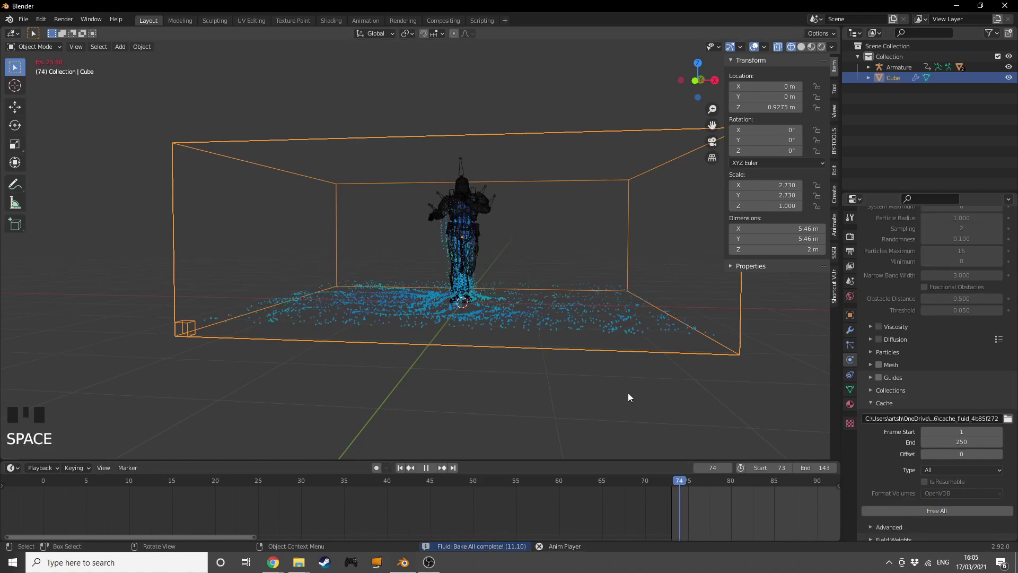
scroll(628, 391, up, 2)
middle_drag(628, 390, 576, 361)
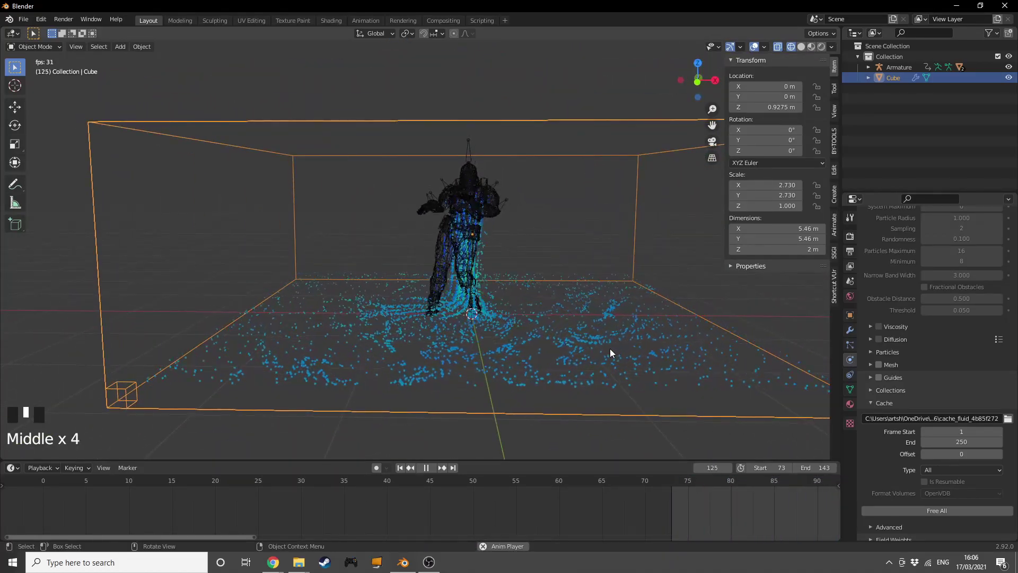
key(space)
- Free the baked fluid data and reconfigure the domain with a resumable cache ending at frame 143 and Resolution Divisions of 96
click(903, 507)
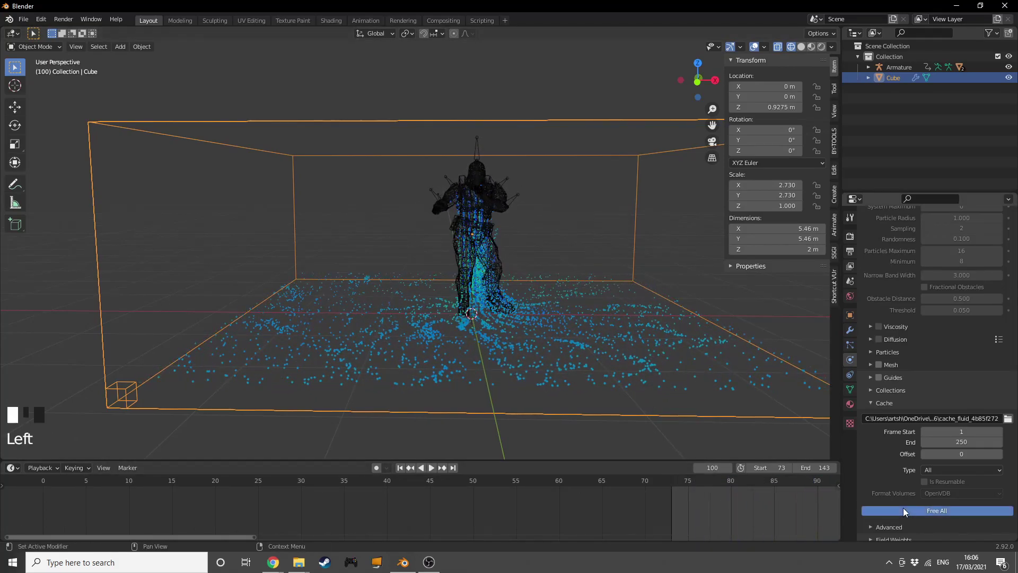
click(926, 482)
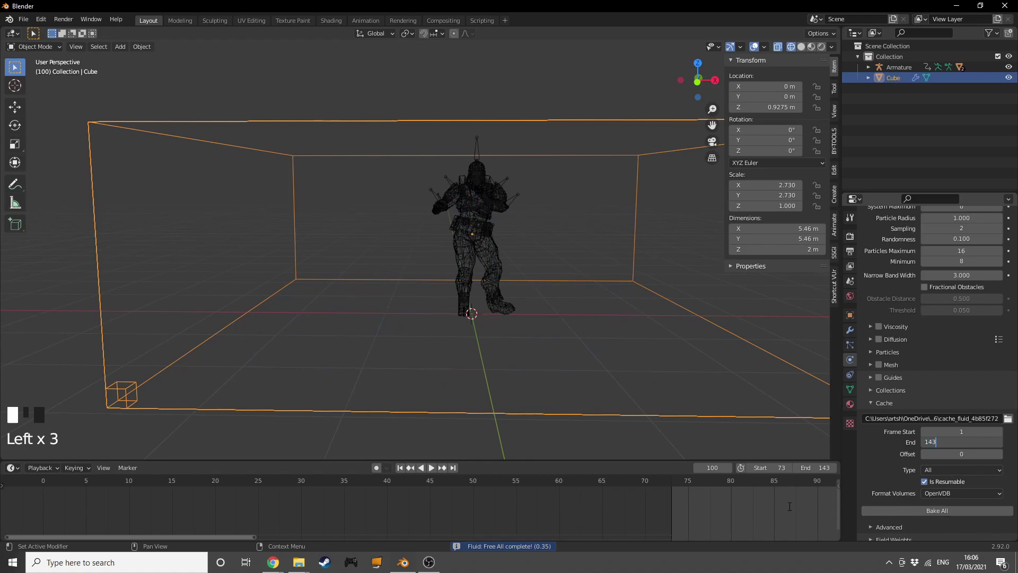
scroll(905, 457, up, 16)
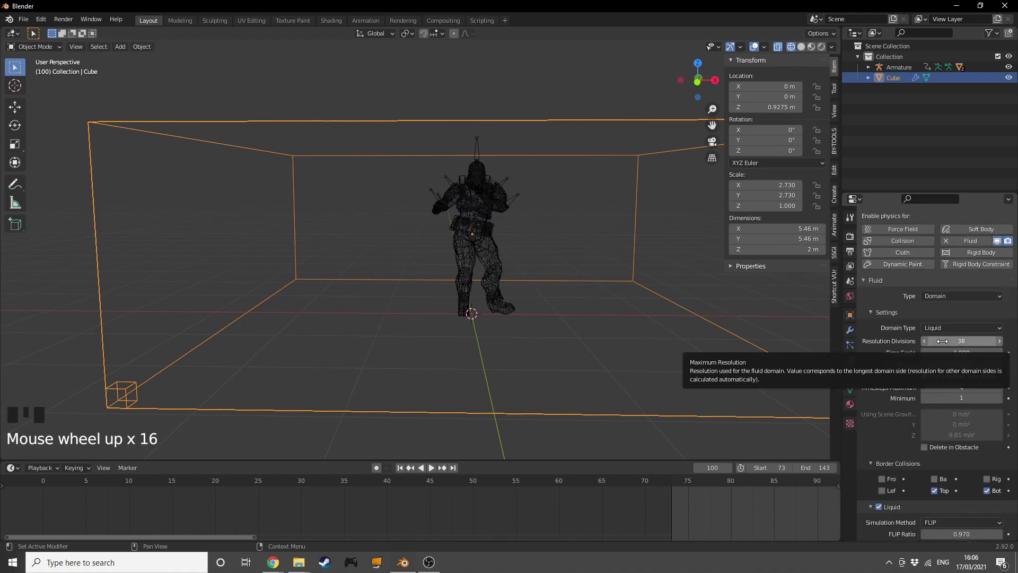
click(942, 341)
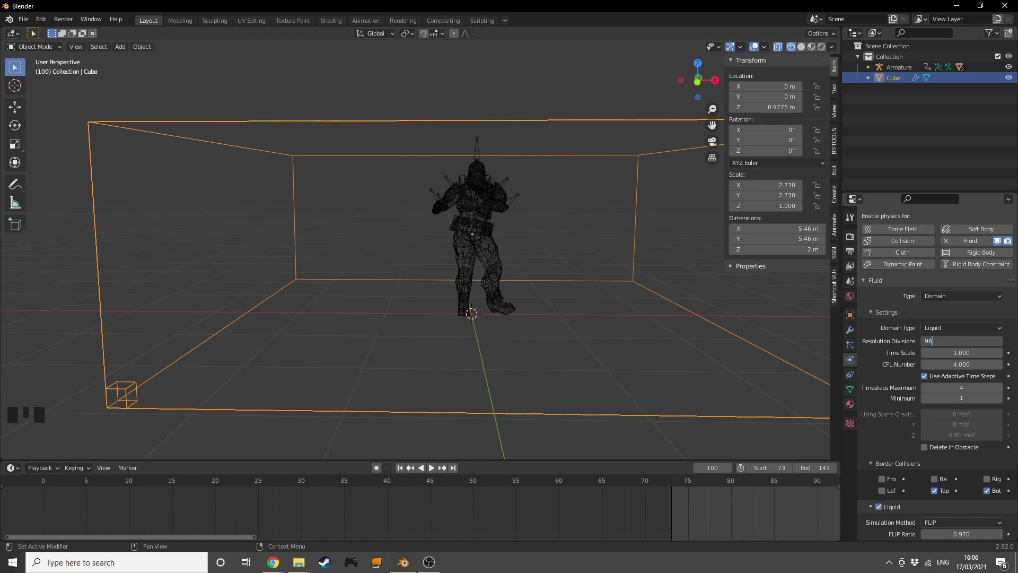
- Enable Mesh generation for the liquid domain and bake the whole simulation again
scroll(909, 445, down, 12)
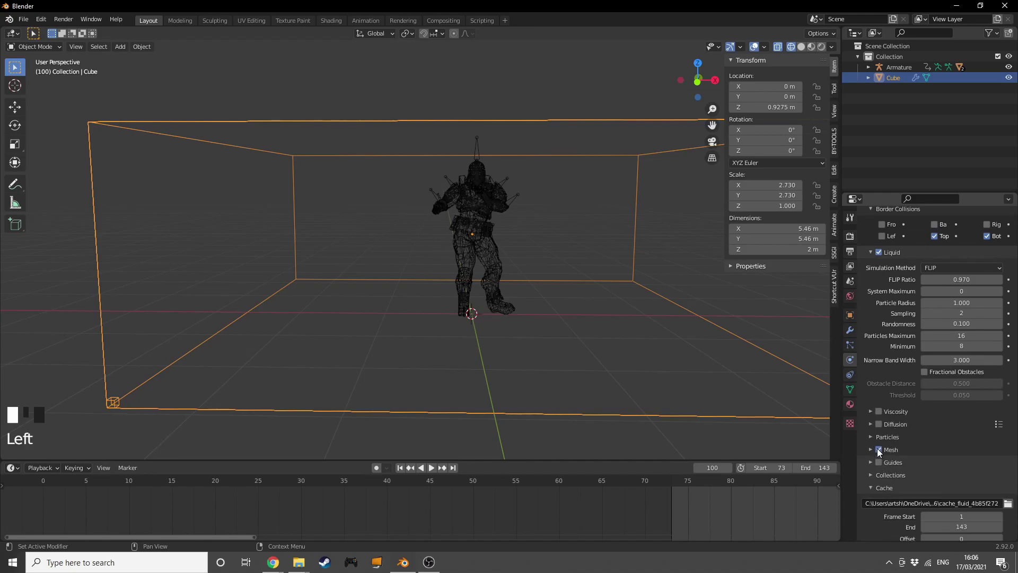
click(879, 424)
scroll(883, 456, down, 5)
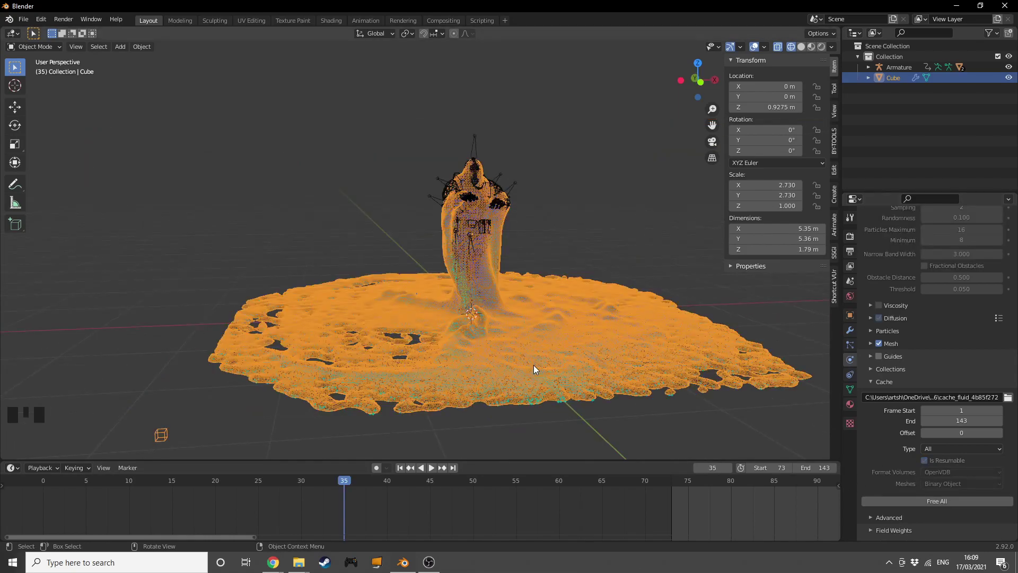
- Play the baked liquid mesh in Solid viewport shading and apply Shade Smooth to it
key(space)
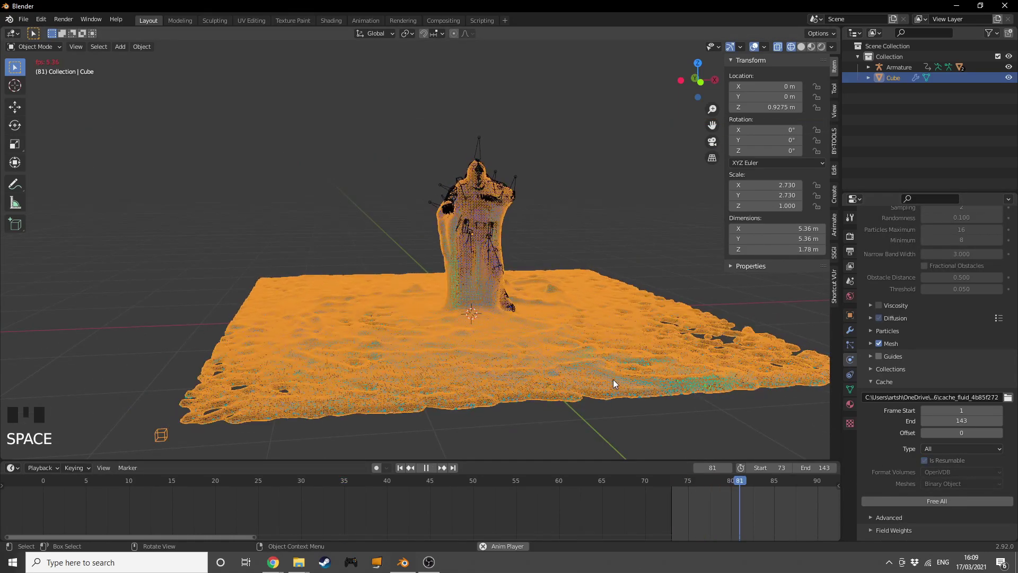
middle_drag(613, 380, 590, 376)
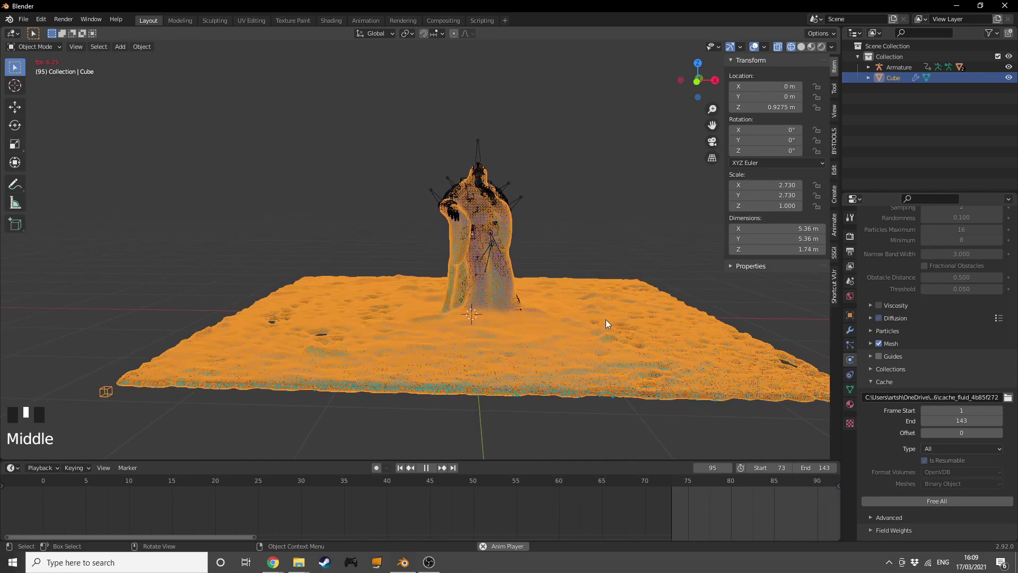
key(z)
click(683, 333)
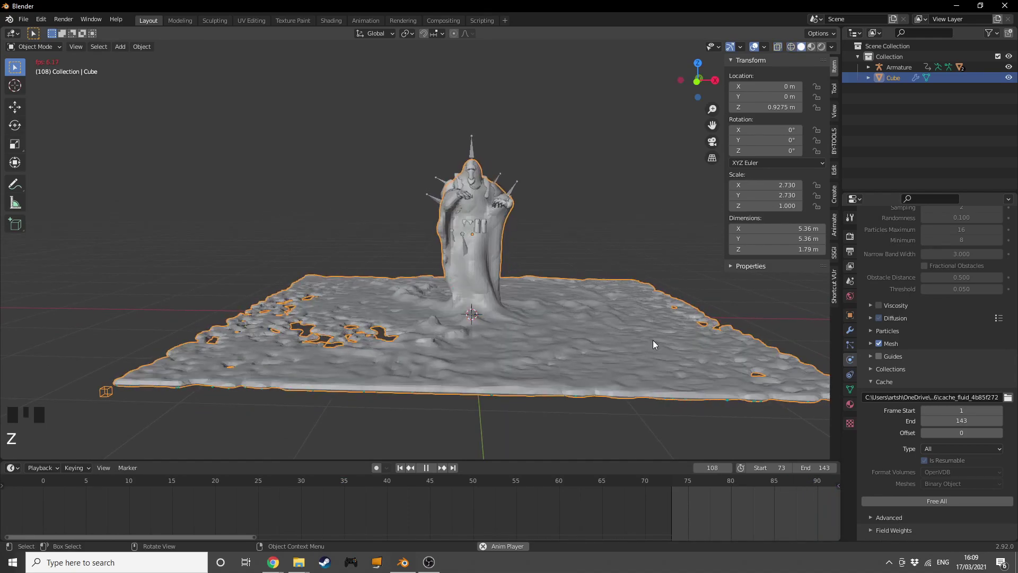
scroll(583, 324, up, 4)
right_click(553, 359)
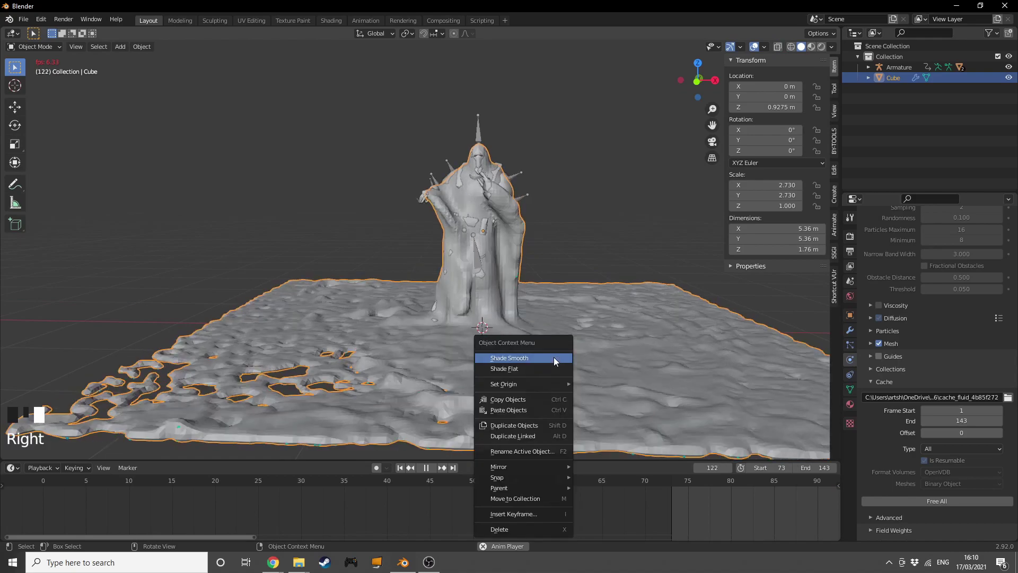
click(560, 358)
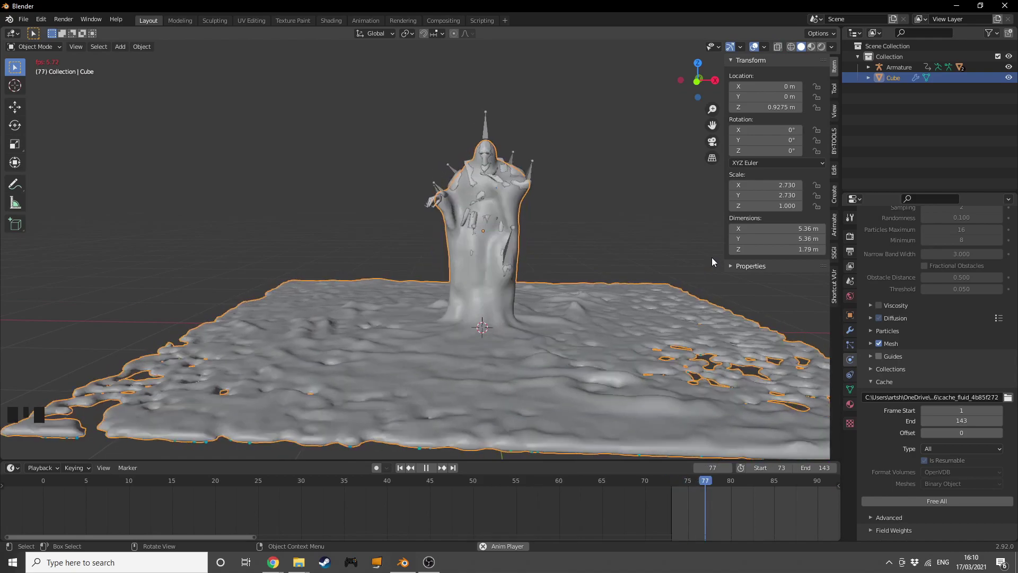
key(space)
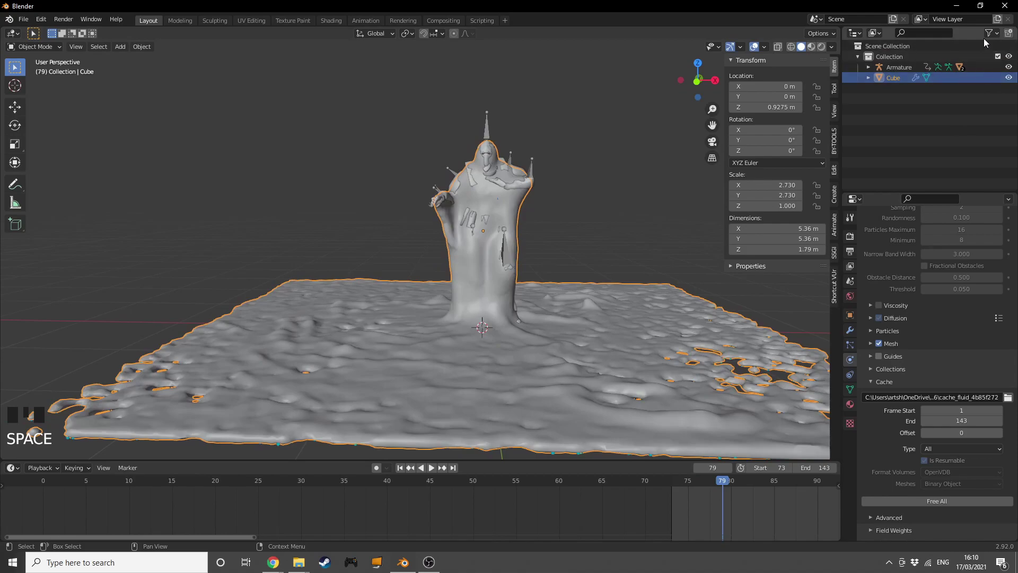
- Show the render-visibility toggles in the Outliner and hide the Armature from both the viewport and renders
click(988, 33)
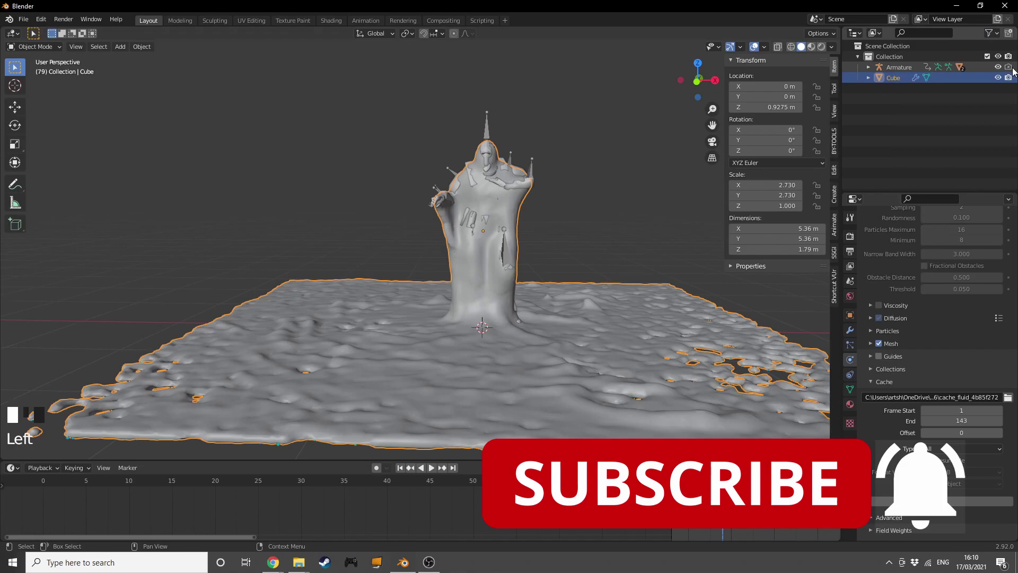
click(999, 67)
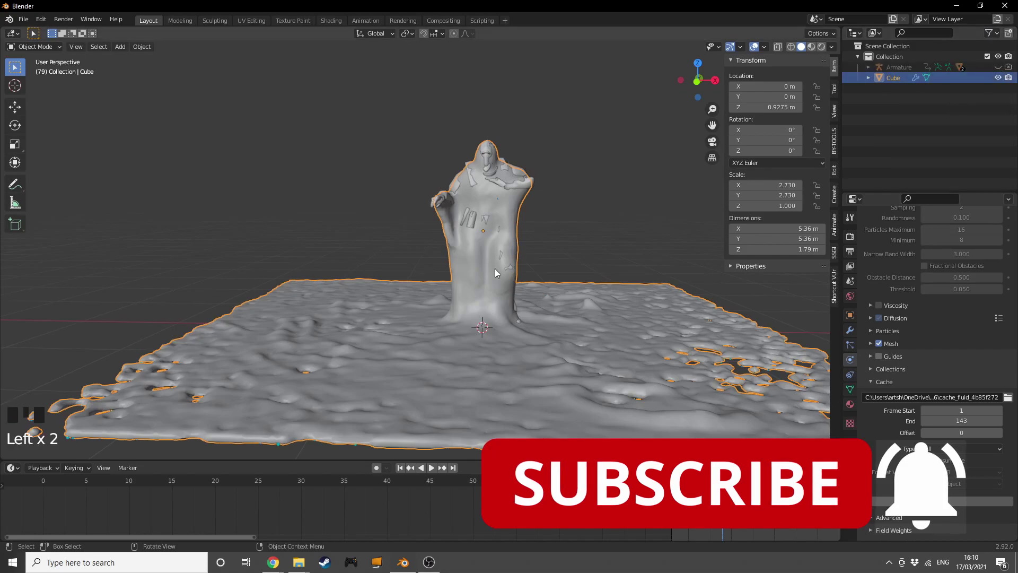
scroll(530, 249, up, 2)
middle_drag(563, 235, 705, 233)
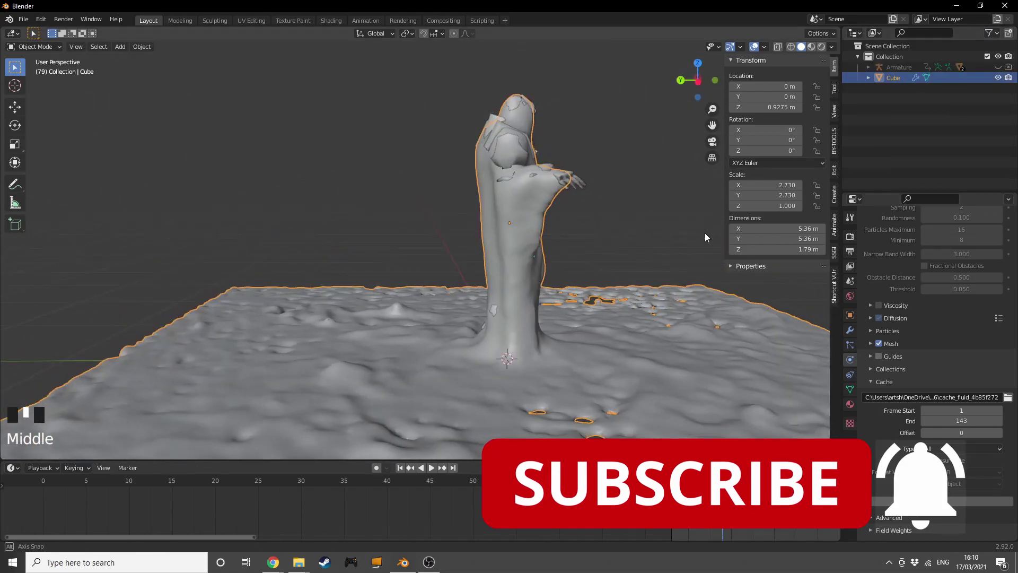
- Hide the armature's child meshes vanguard_Mesh and vanguard_visor from the viewport and renders
click(870, 66)
click(997, 109)
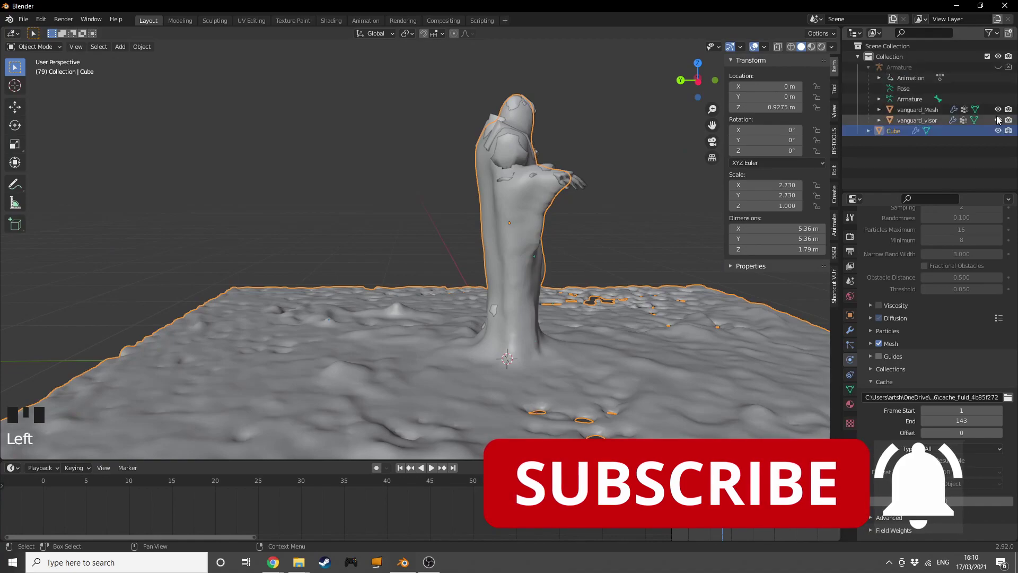
click(1008, 121)
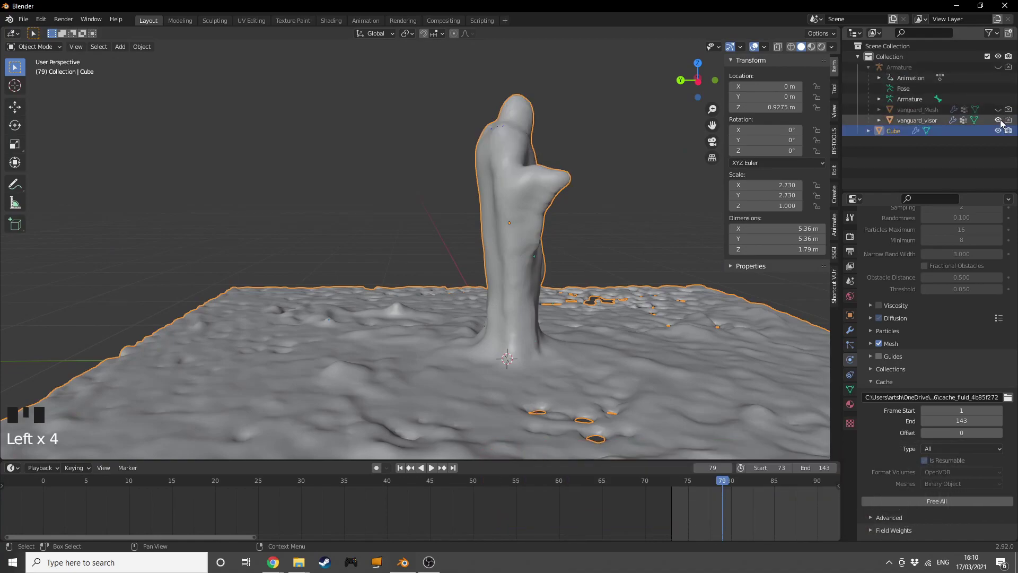
click(998, 120)
- Play the simulation with the character hidden and examine the moving liquid surface on its own
middle_drag(466, 270, 512, 293)
key(space)
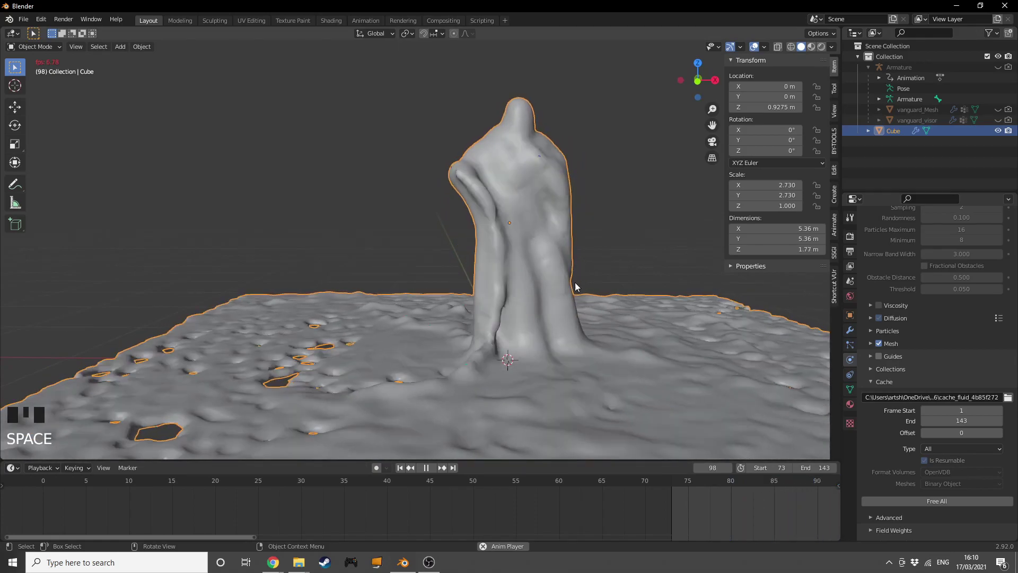
scroll(578, 281, down, 1)
scroll(634, 302, down, 1)
key(space)
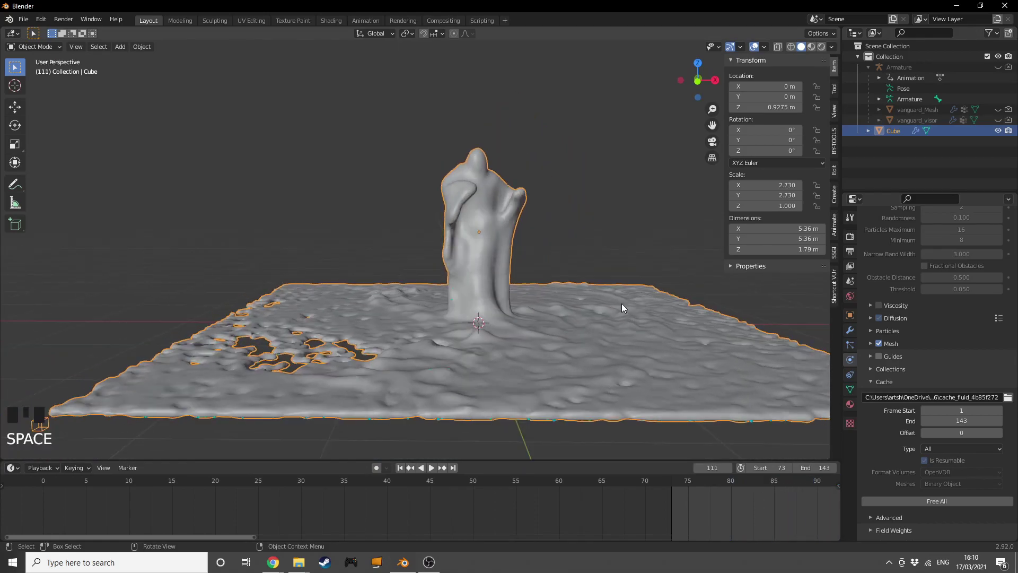
- Bring the frame range 73 to 143 into the timeline and shrink its area to enlarge the 3D view
middle_drag(621, 303, 619, 307)
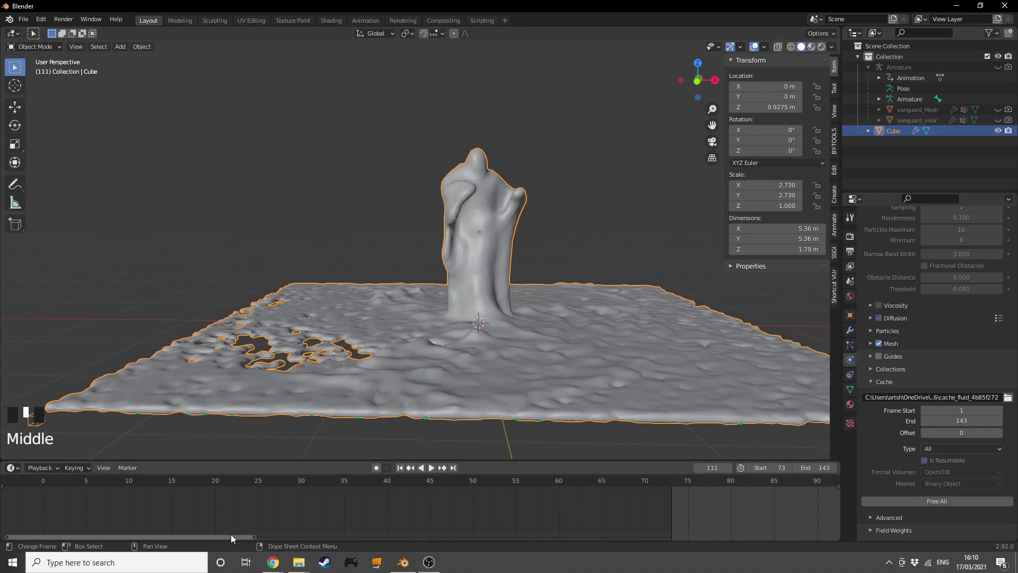
drag(231, 535, 535, 525)
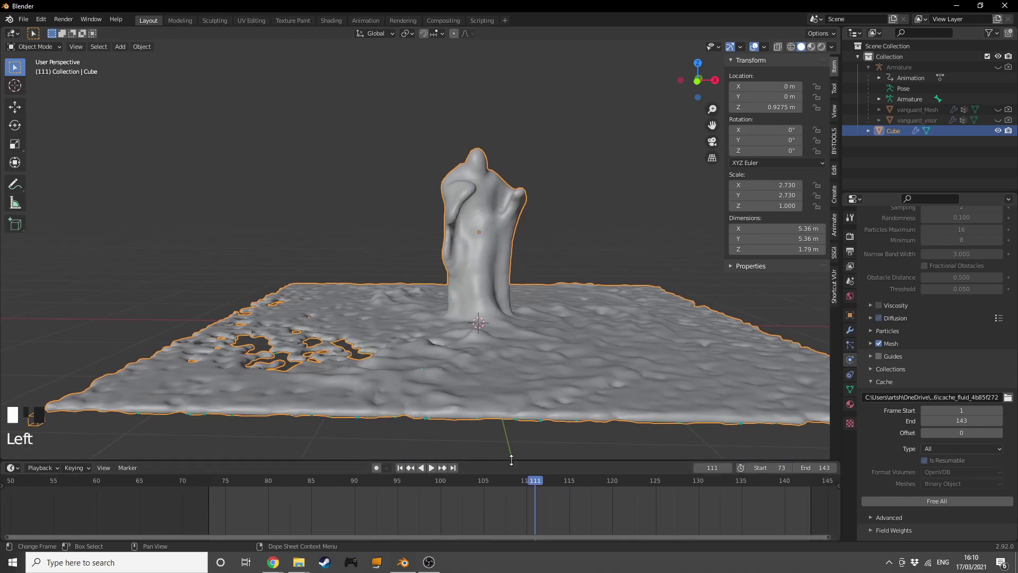
drag(501, 461, 509, 493)
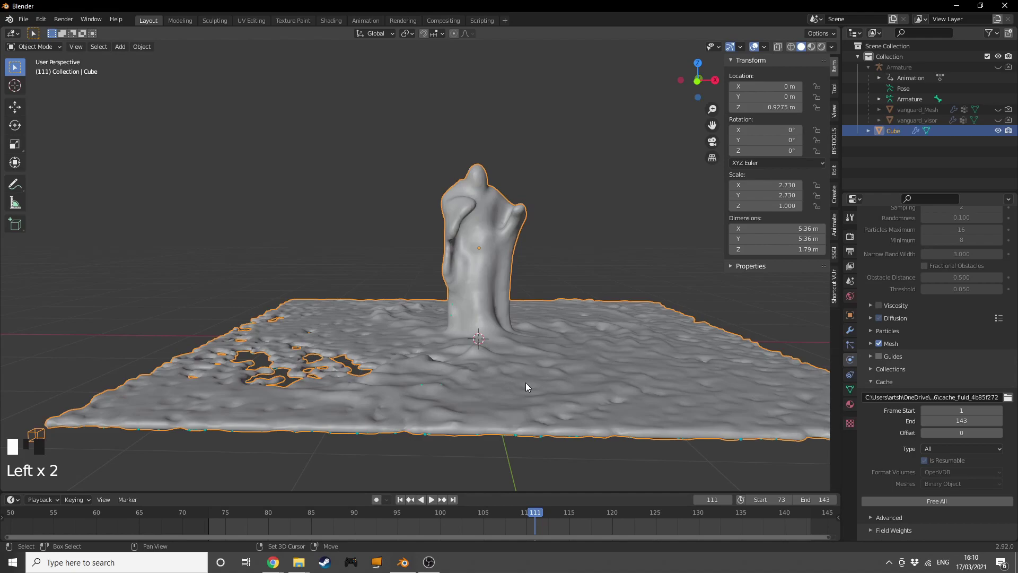
- Add a mesh plane at the base of the liquid and scale it by 2.7 to match the liquid's footprint
middle_drag(526, 383, 571, 312)
key(shift+a)
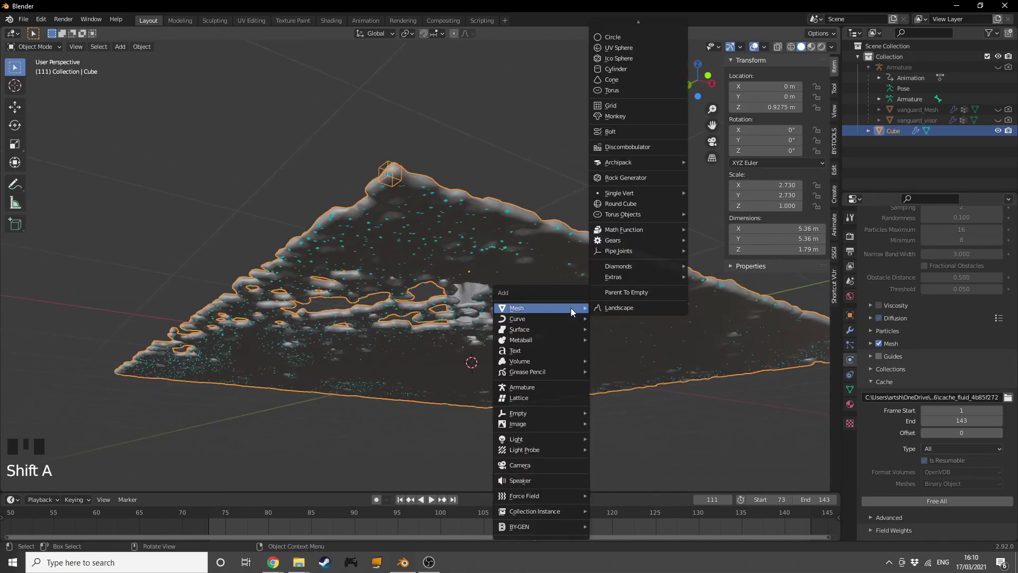
key(shift+a)
mouse_move(487, 313)
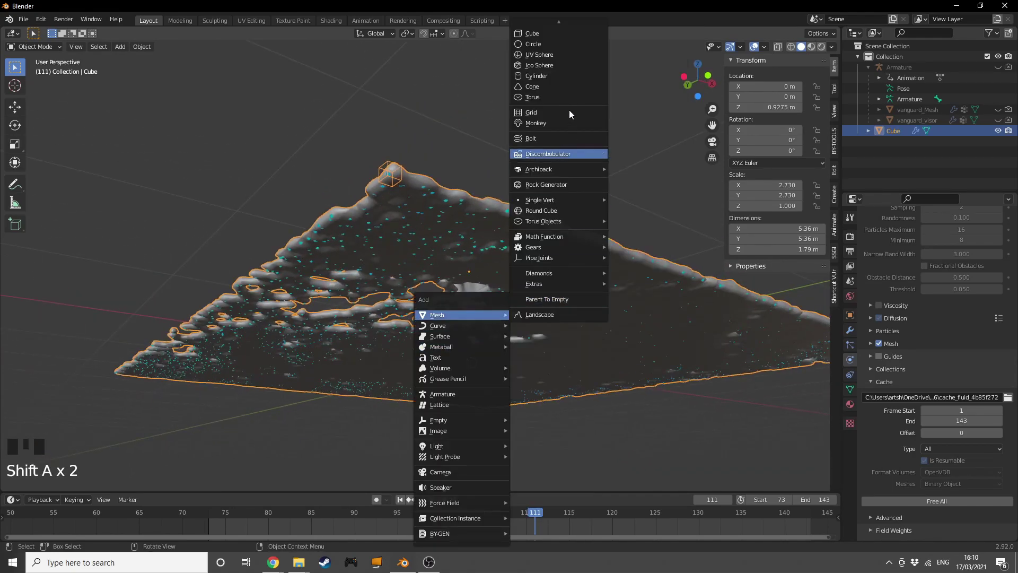
click(558, 30)
middle_drag(560, 109, 550, 145)
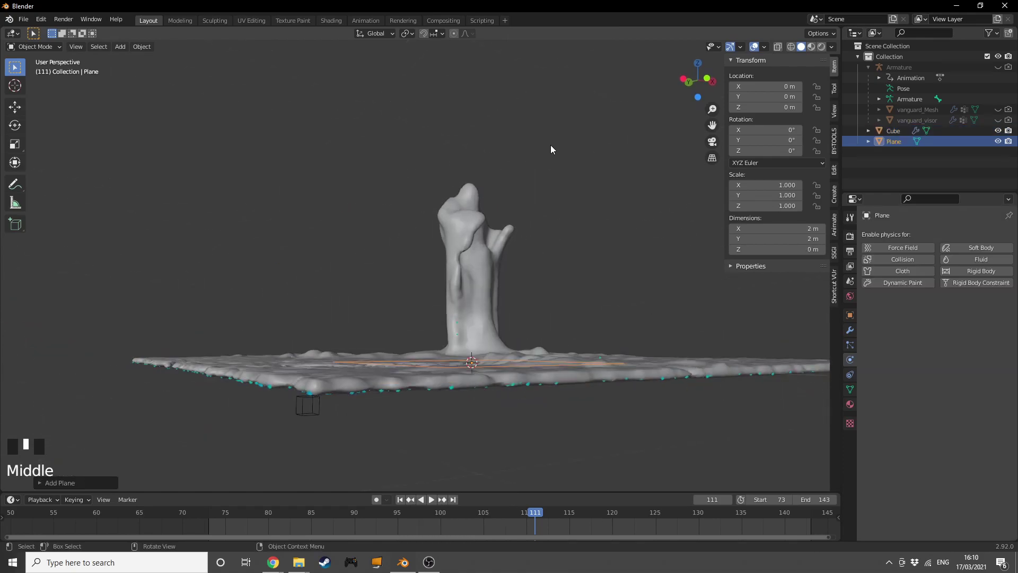
key(s)
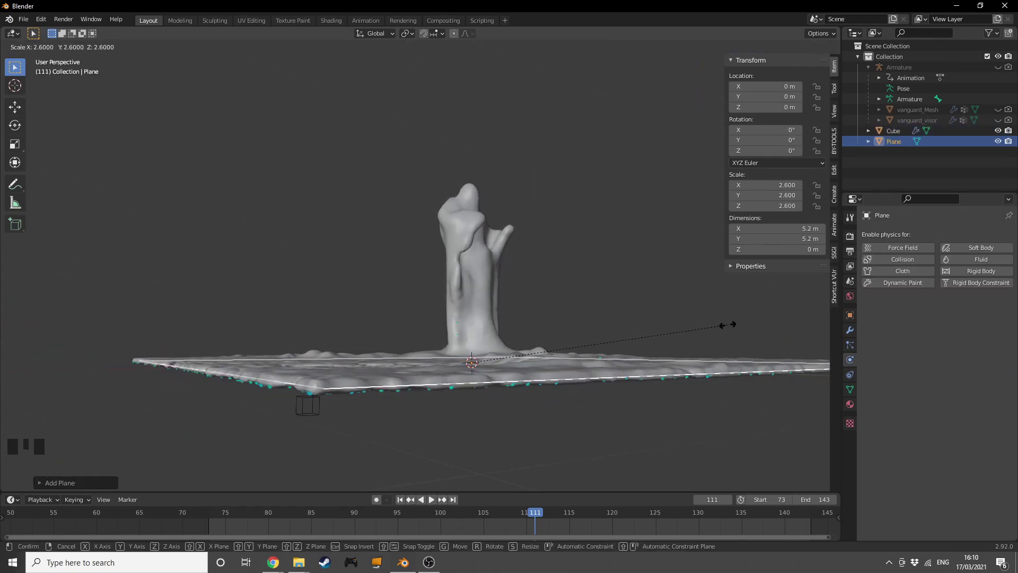
click(734, 322)
- Add a camera and align it to a front view of the liquid figure
middle_drag(734, 322, 640, 345)
scroll(652, 354, down, 3)
key(KP_1)
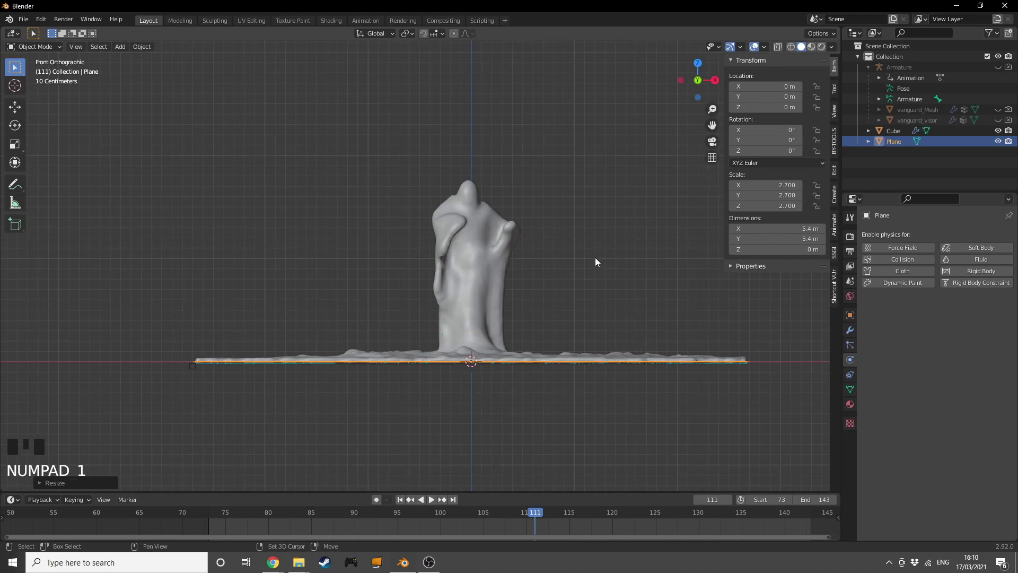
shift+middle_drag(594, 257, 580, 313)
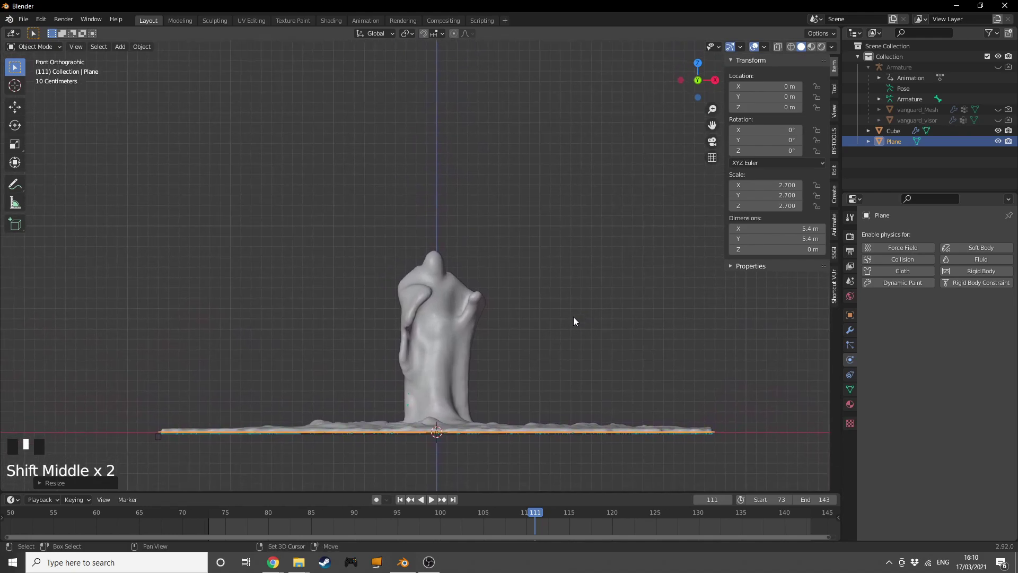
key(shift+a)
mouse_move(574, 317)
click(546, 472)
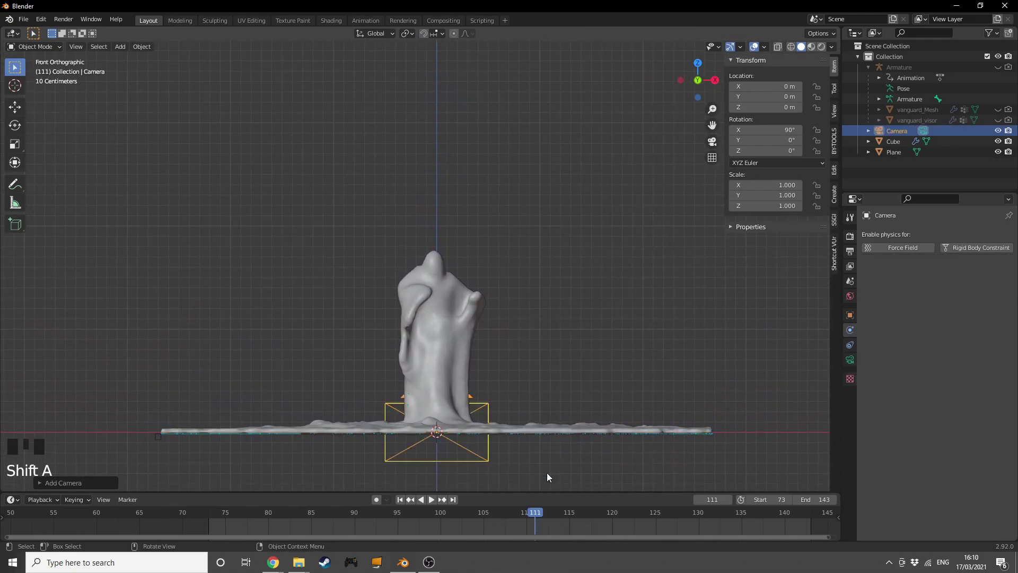
key(ctrl+alt+KP_0)
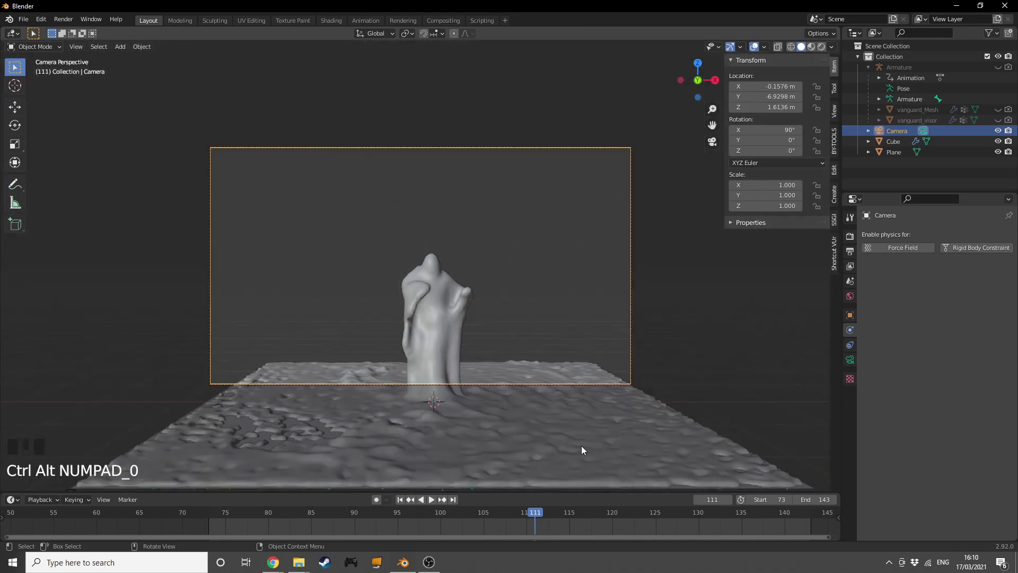
- Frame the liquid figure by moving the camera closer, to about Y -5.88 m, and lowering it to about Z 0.73 m
key(g)
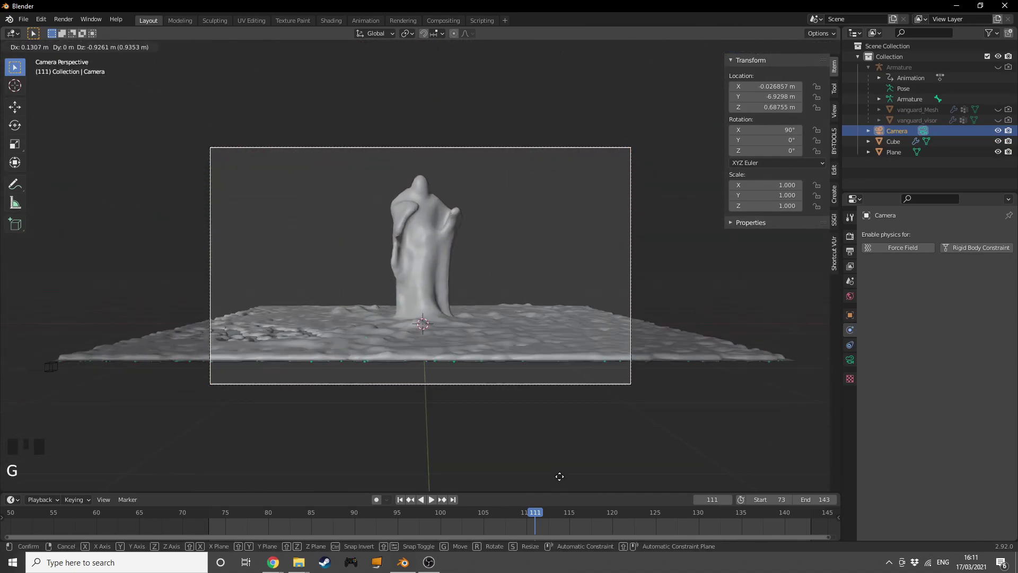
click(565, 455)
key(g)
key(z)
key(z)
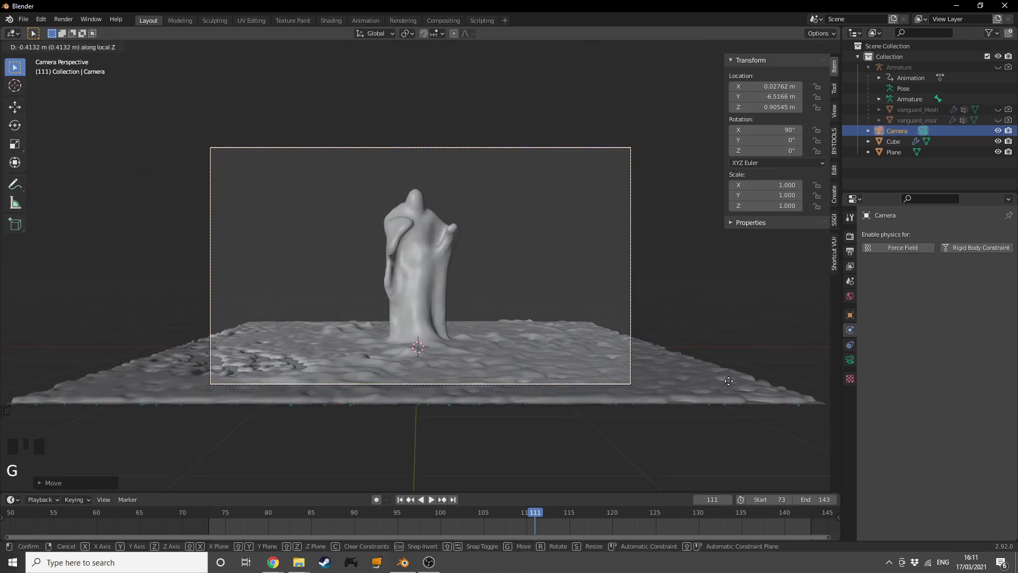
right_click(726, 369)
key(g)
key(z)
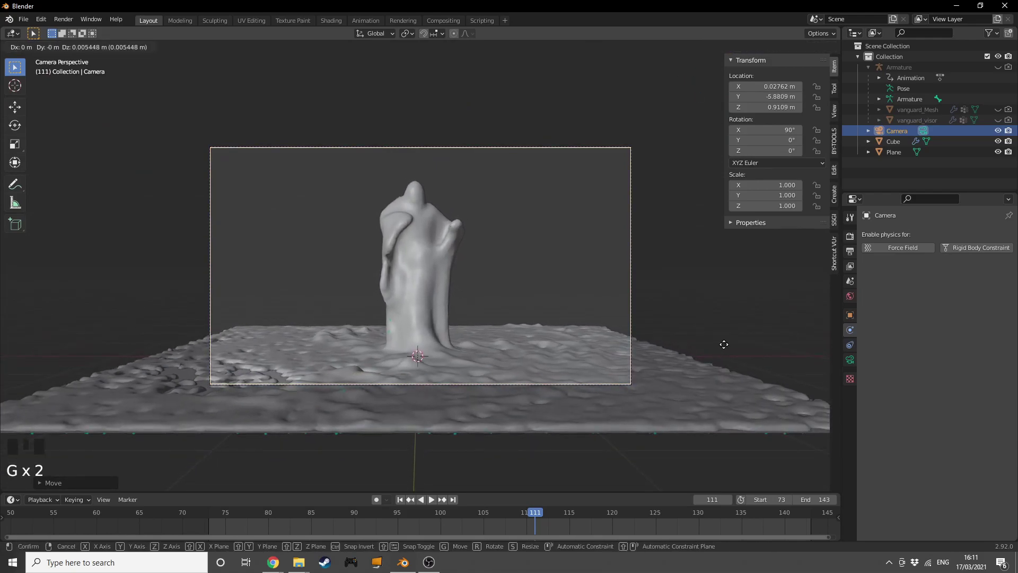
click(716, 347)
middle_drag(715, 347, 665, 353)
scroll(666, 353, down, 9)
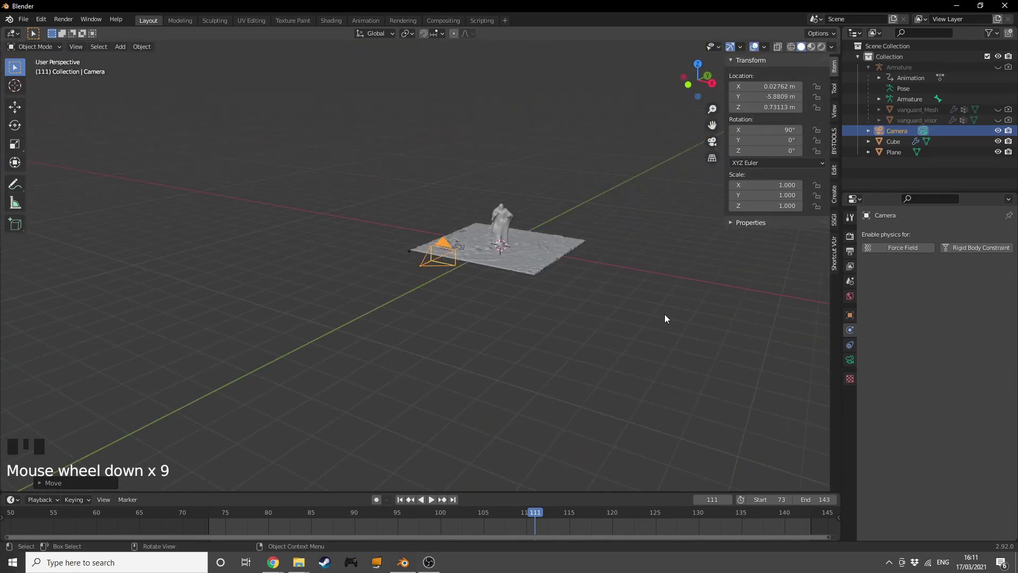
shift+middle_drag(664, 315, 498, 352)
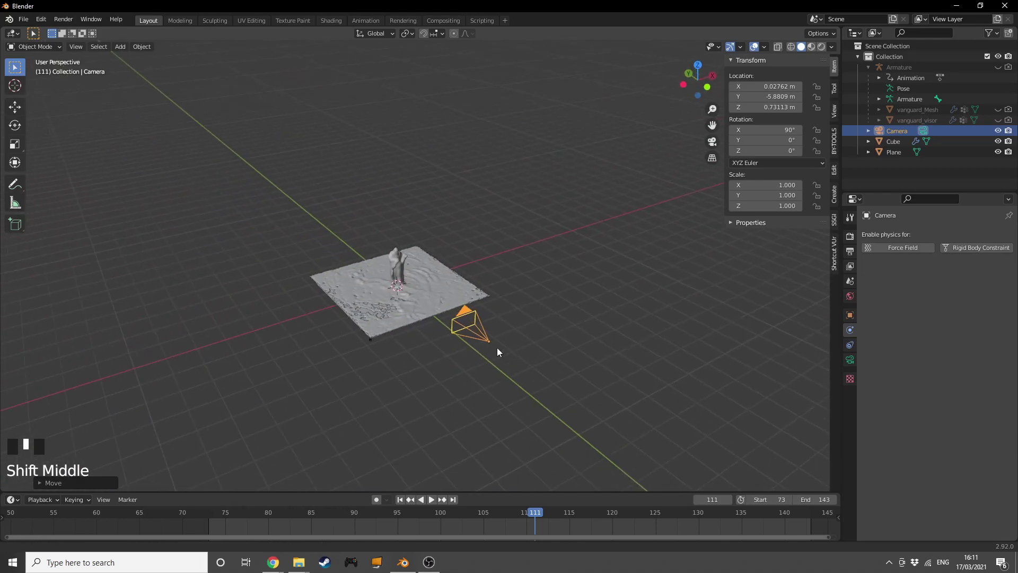
- Select the liquid domain and switch the 3D view to rendered shading
click(363, 269)
middle_drag(364, 269, 587, 340)
scroll(446, 315, up, 5)
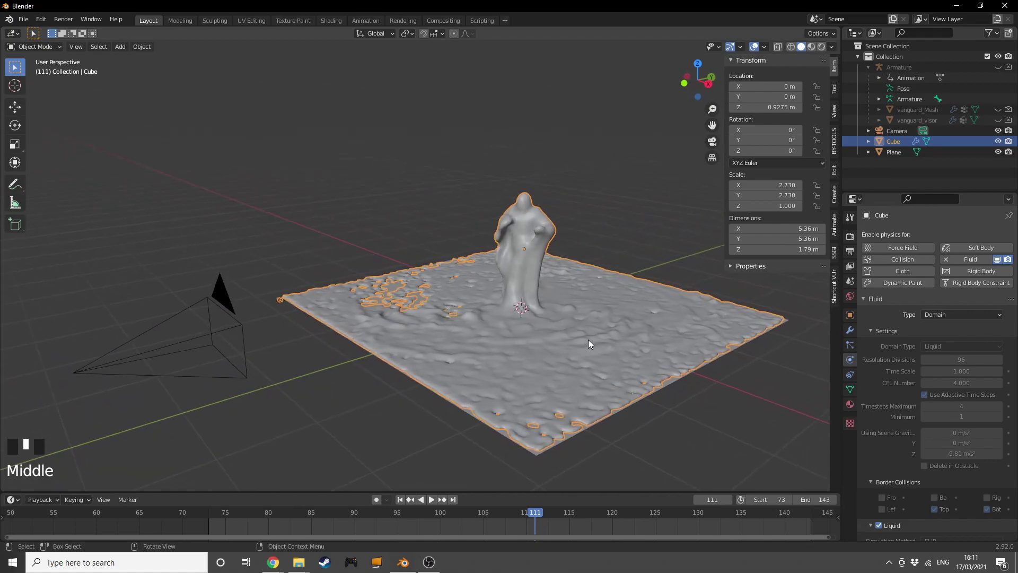
key(z)
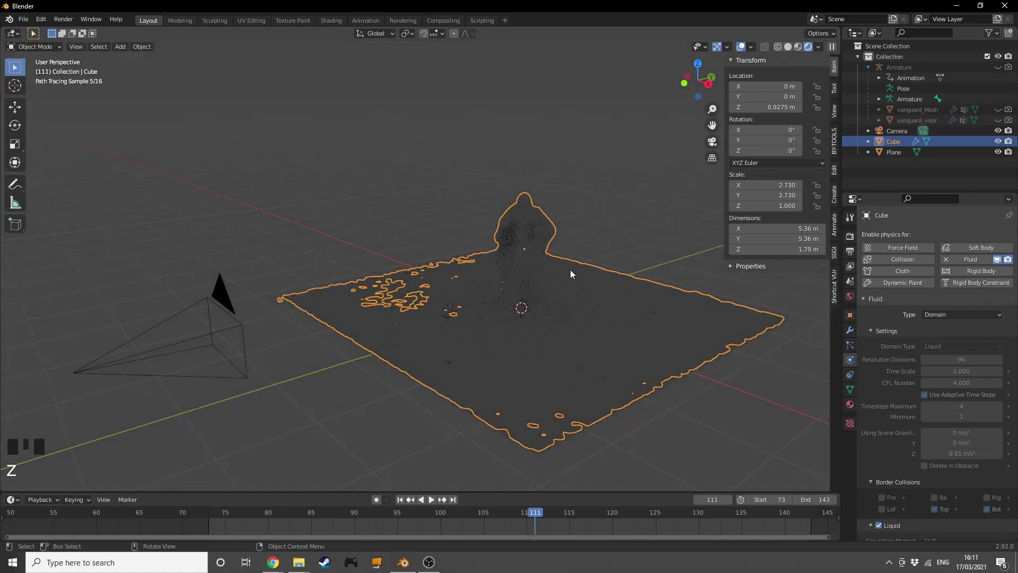
middle_drag(570, 274, 784, 292)
- Assign a Sky Texture to the world background color
click(850, 237)
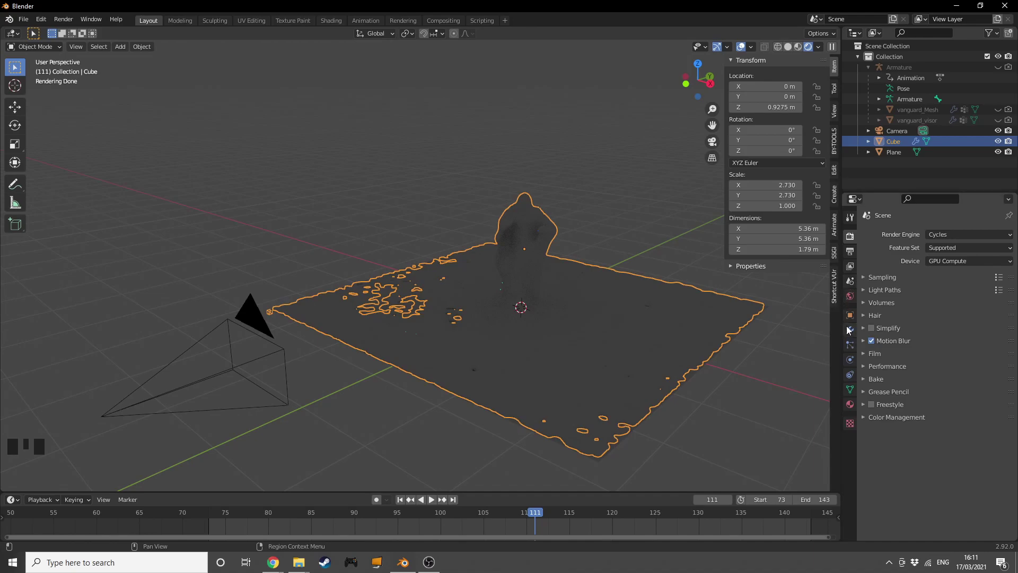
click(849, 296)
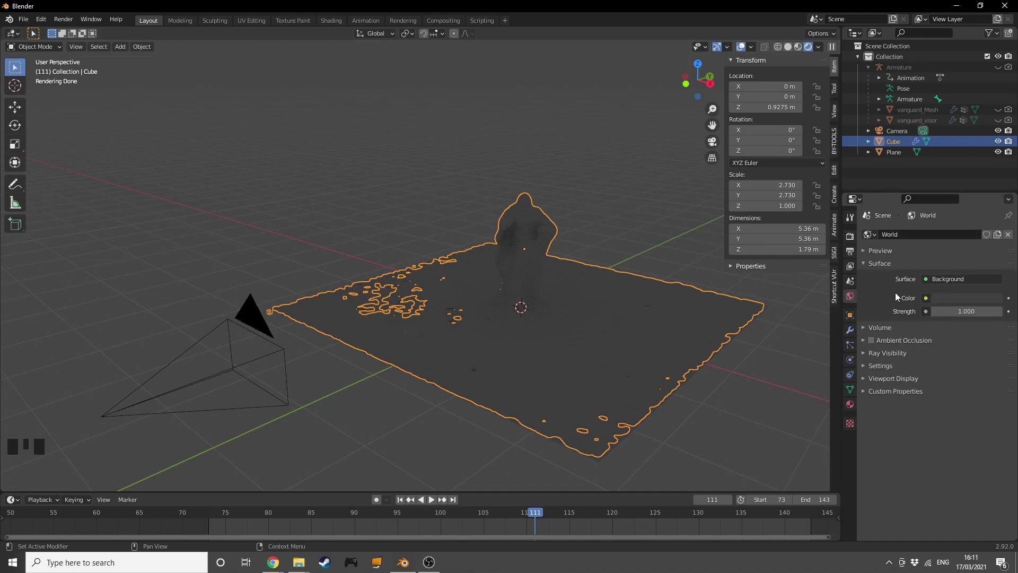
click(940, 297)
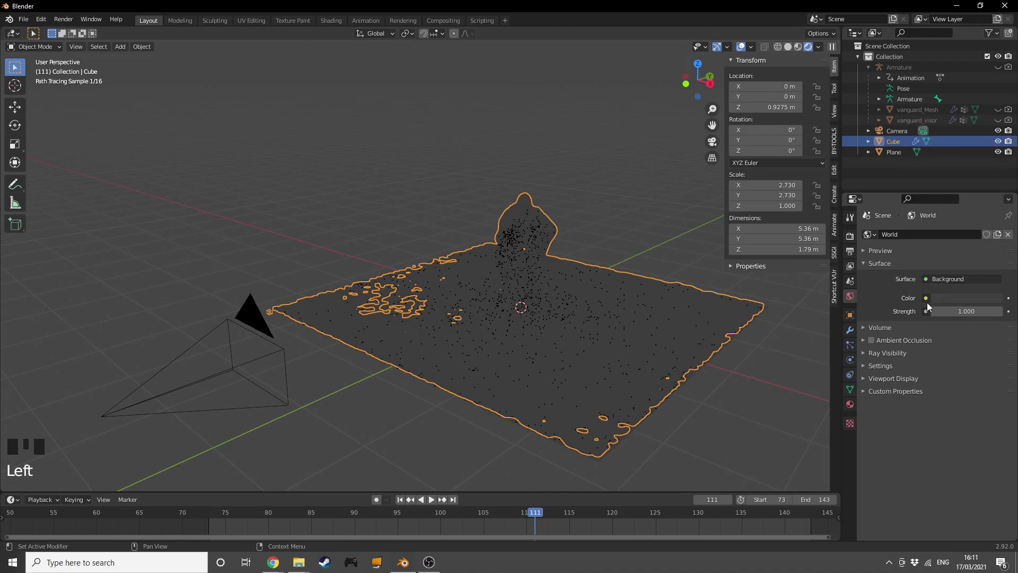
click(925, 298)
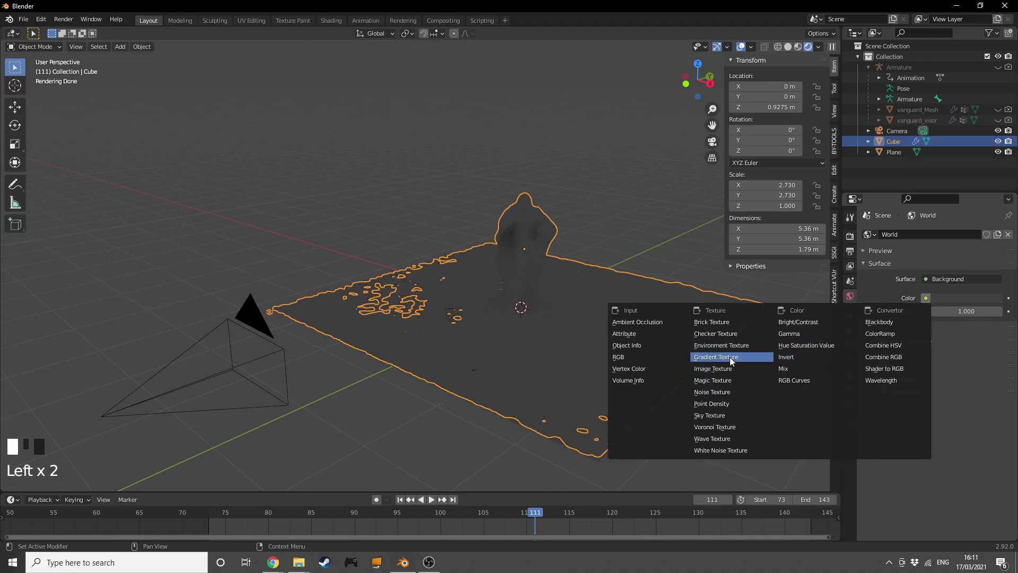
click(723, 413)
- Add a mesh plane at the scene origin and rotate it 90° about X to stand upright
middle_drag(630, 345, 619, 290)
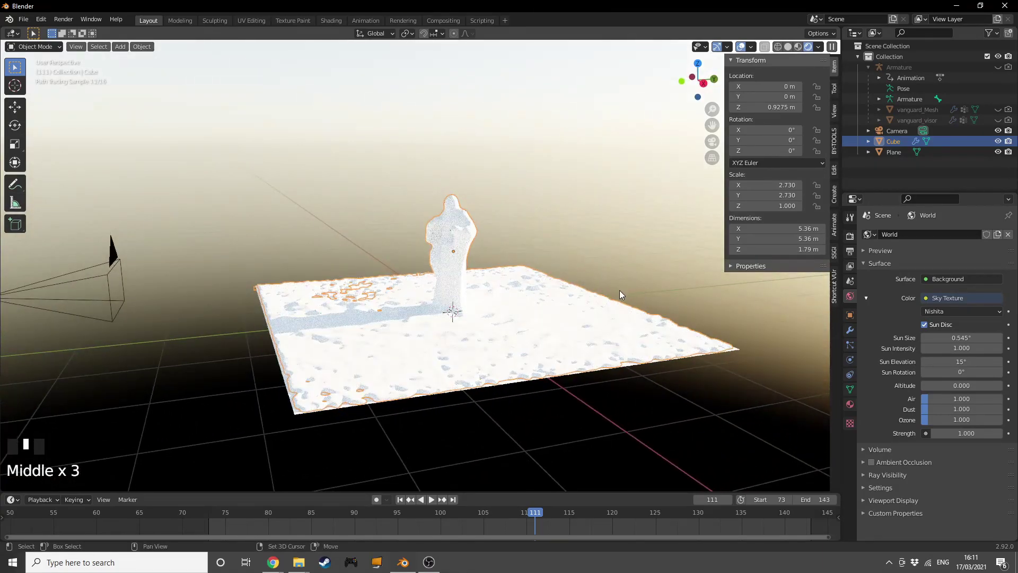
key(shift+a)
mouse_move(597, 132)
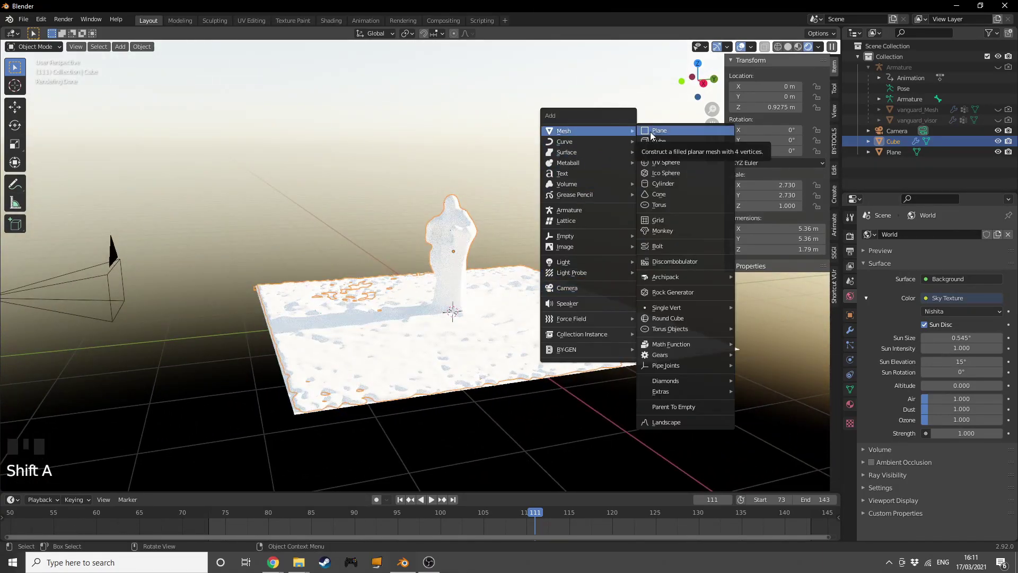
click(651, 134)
key(r)
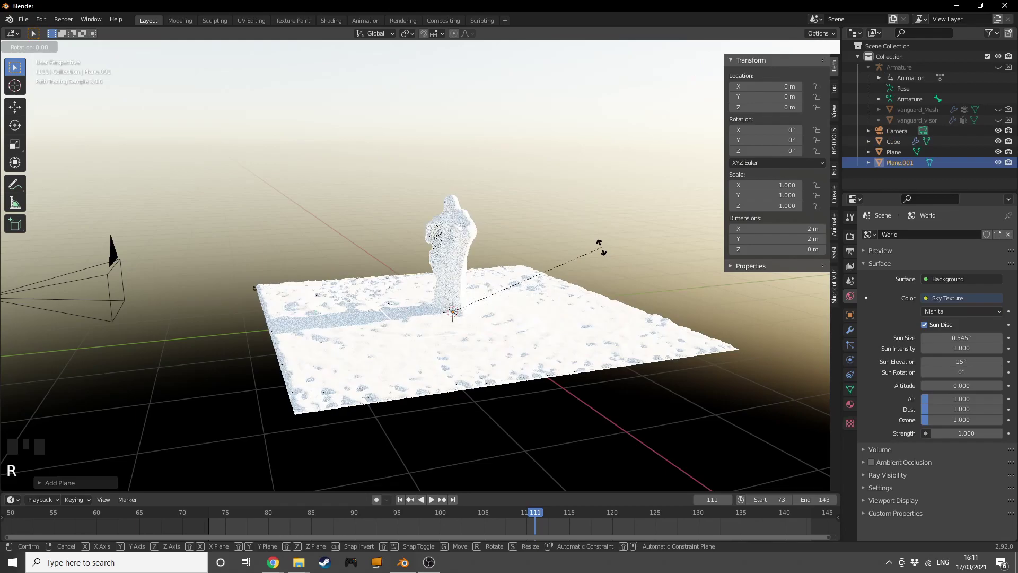
text(x)
text(90)
key(Return)
- Move the upright plane 3 m along Y behind the liquid and scale it up to about 10.06
key(g)
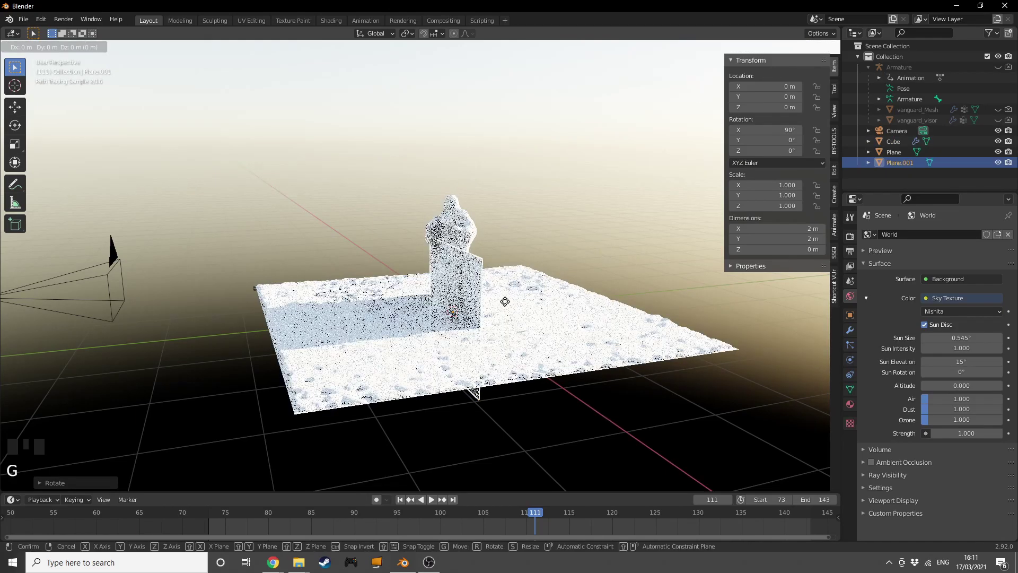
key(y)
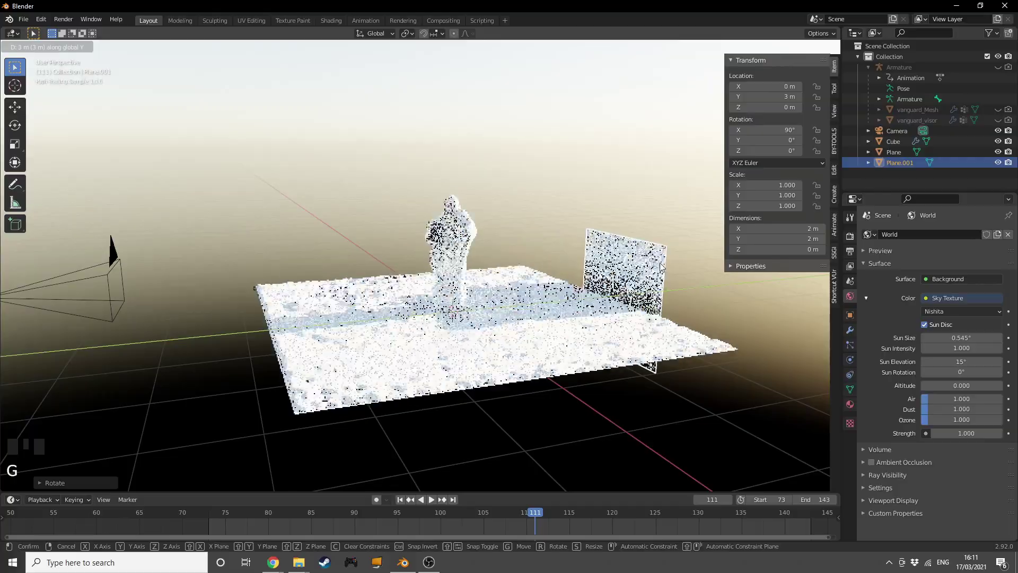
click(661, 268)
middle_drag(653, 300, 640, 348)
key(s)
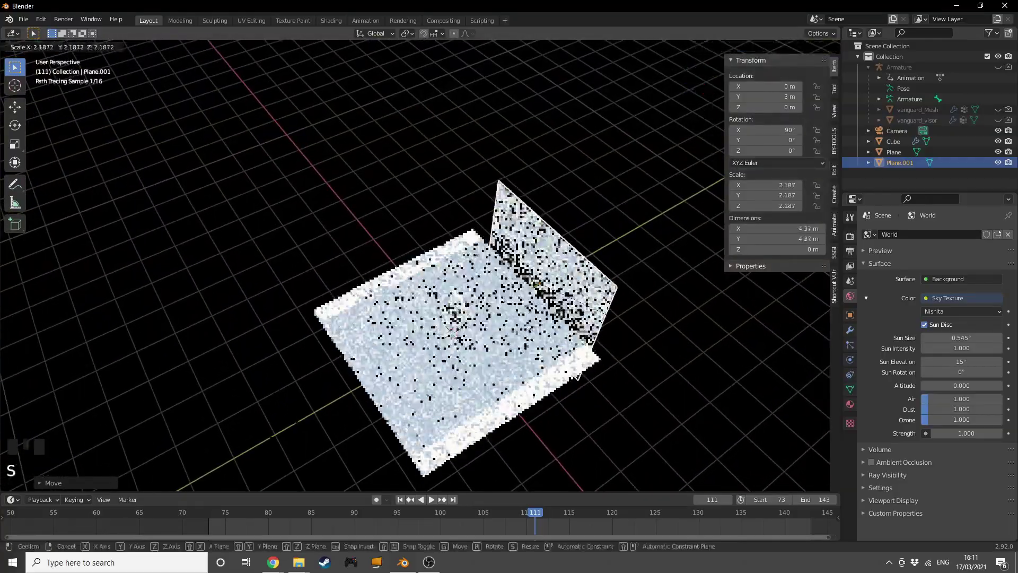
click(46, 427)
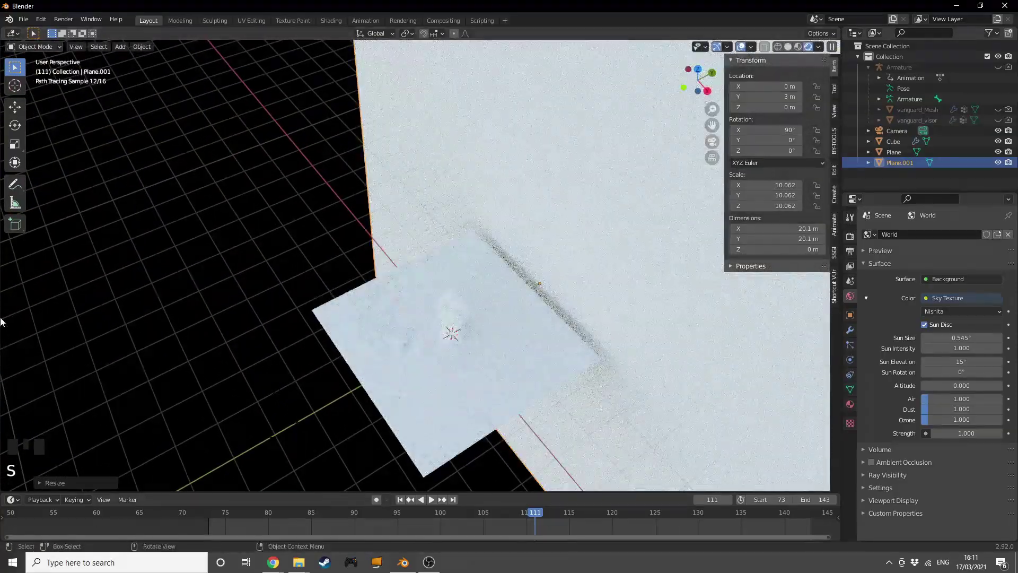
- In the right side view, move the backdrop plane along Y to about 2.64 m, against the liquid's rear edge
key(period)
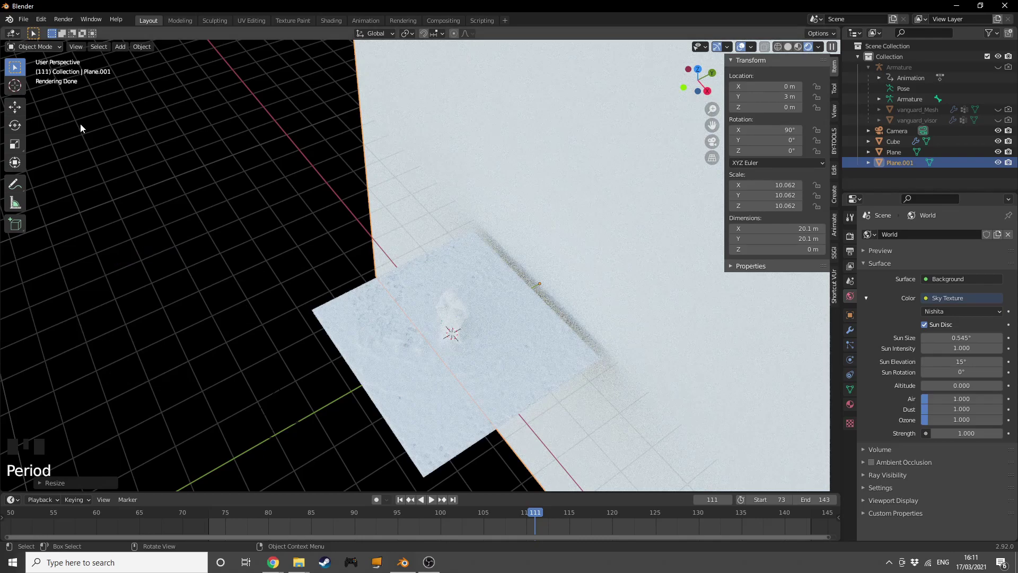
key(KP_3)
scroll(500, 239, up, 4)
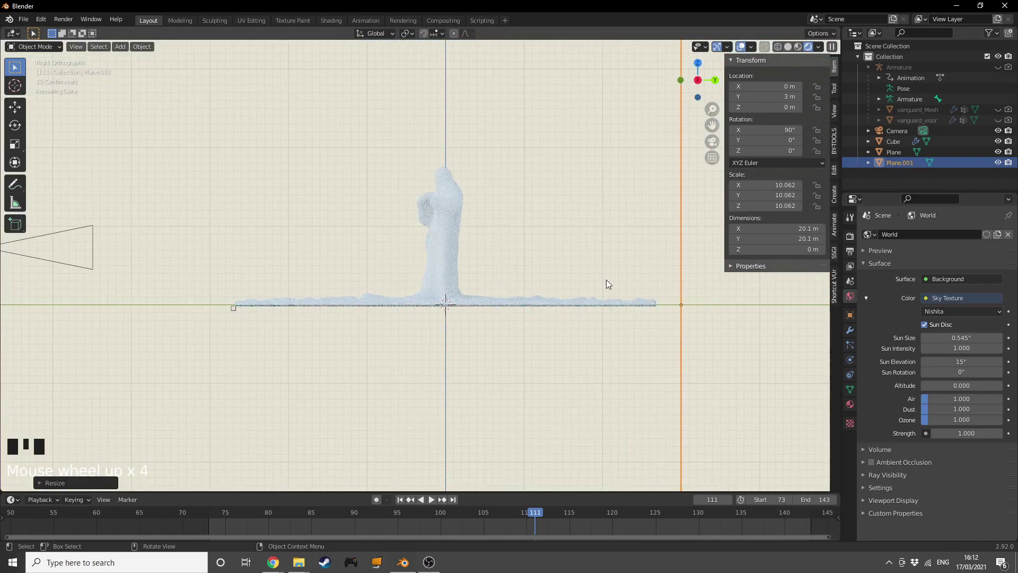
key(g)
right_click(552, 272)
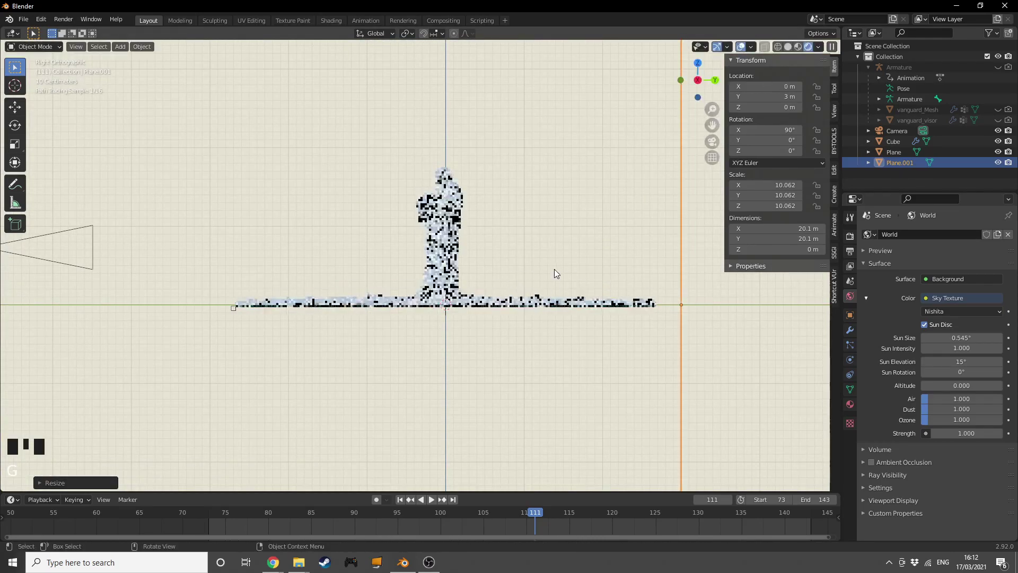
key(g)
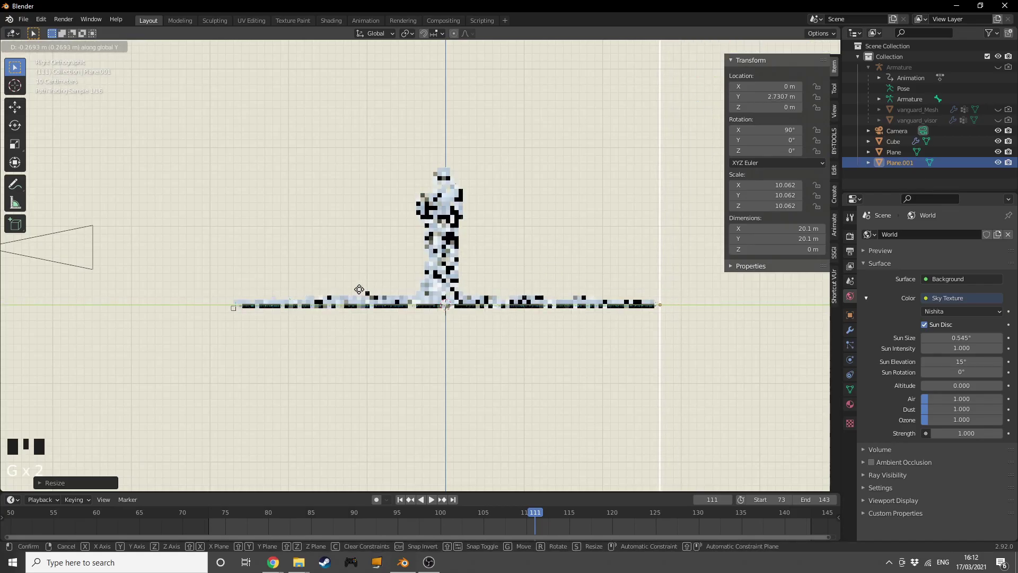
click(302, 306)
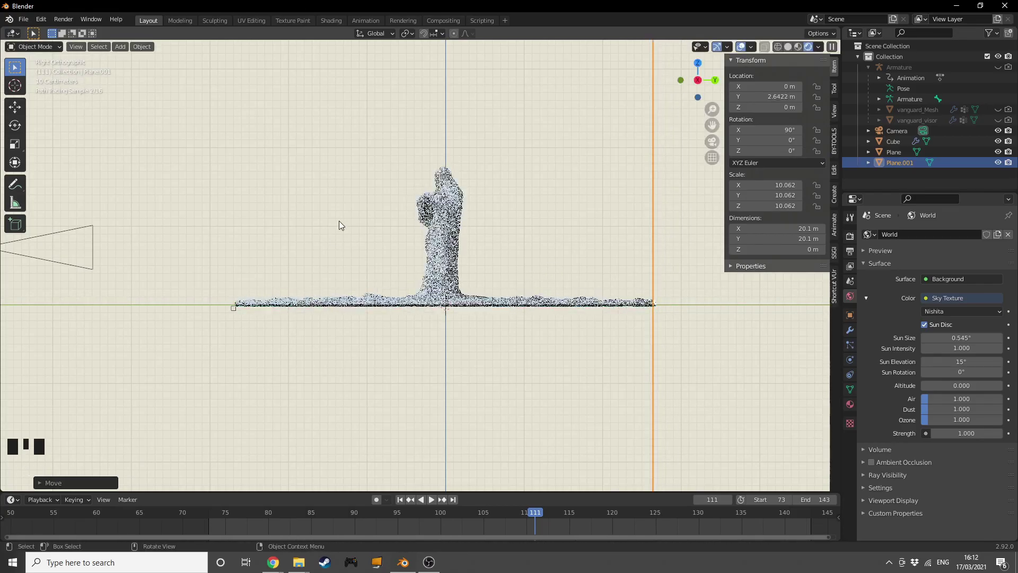
- Look through the camera and enable viewport denoising with its start sample set to 6
middle_drag(341, 223, 402, 206)
key(KP_0)
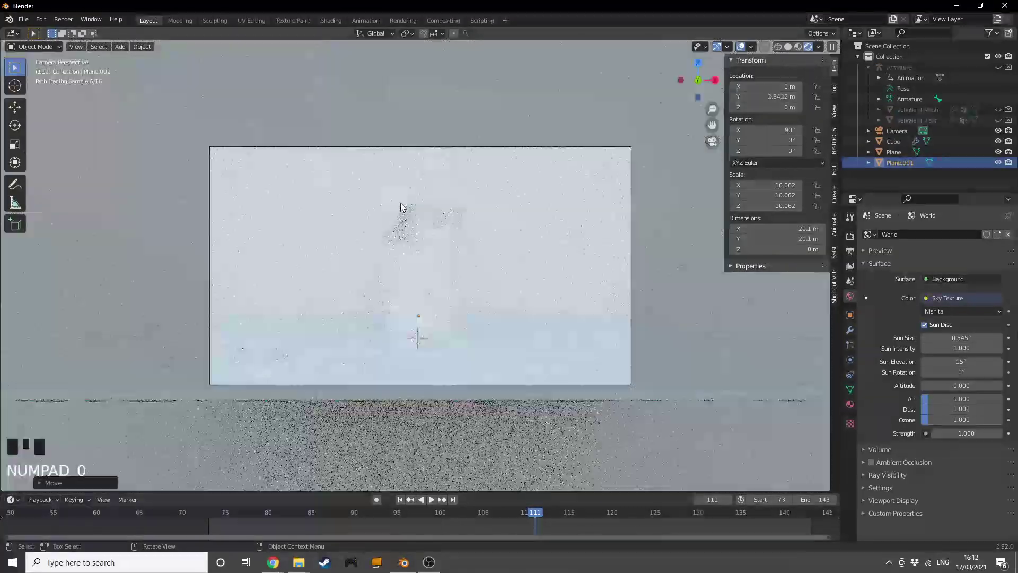
scroll(403, 208, up, 2)
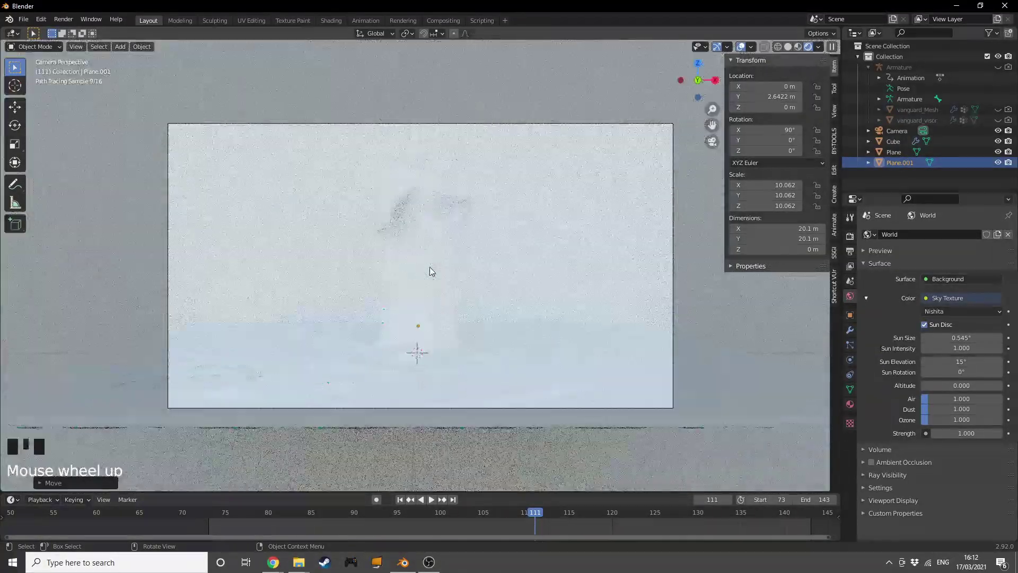
click(851, 236)
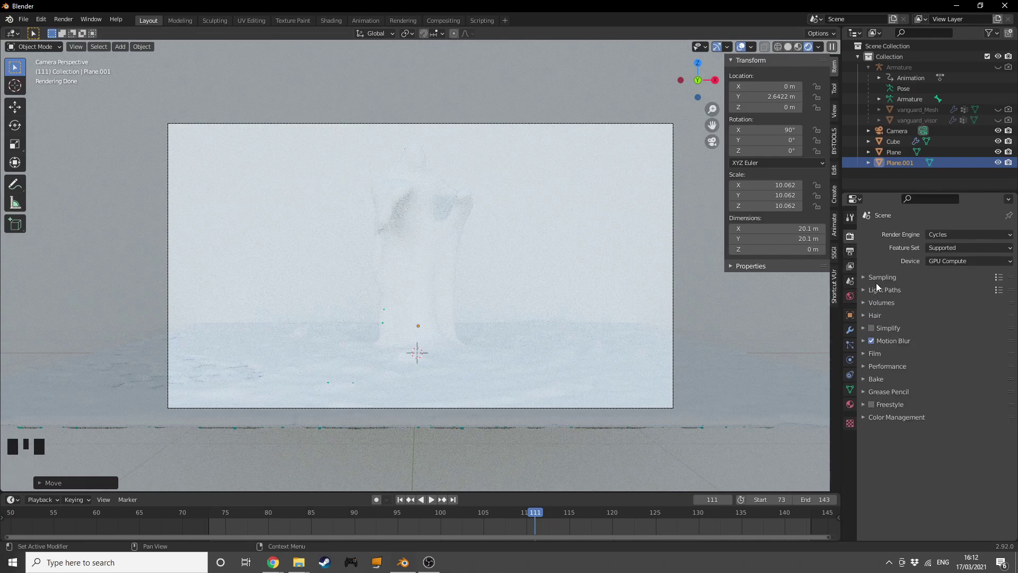
click(876, 280)
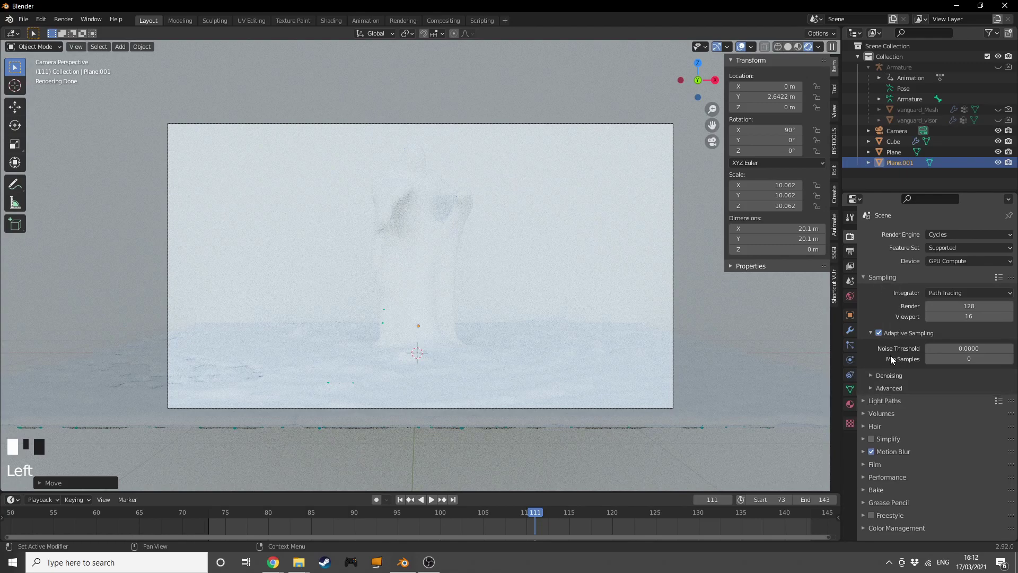
click(891, 374)
click(928, 403)
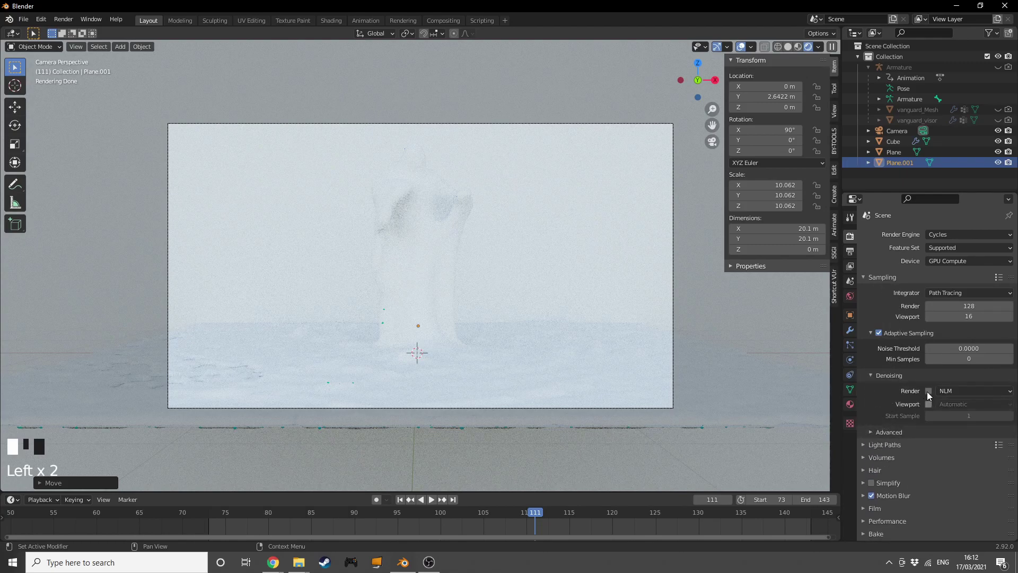
click(952, 412)
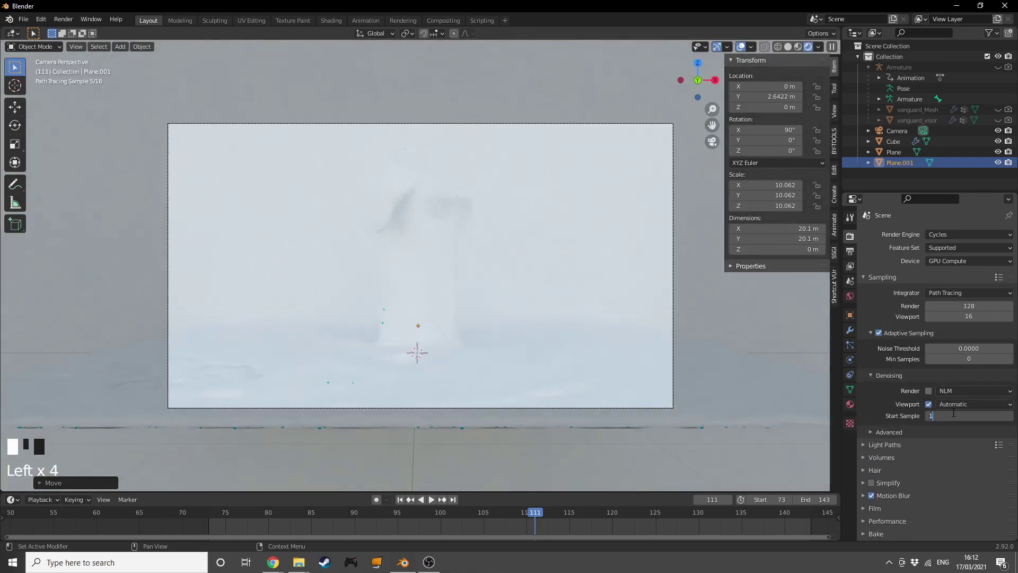
text(6)
- Switch to the Shading workspace with the liquid domain selected, view it through the camera, and create a new material for it
click(466, 323)
click(434, 339)
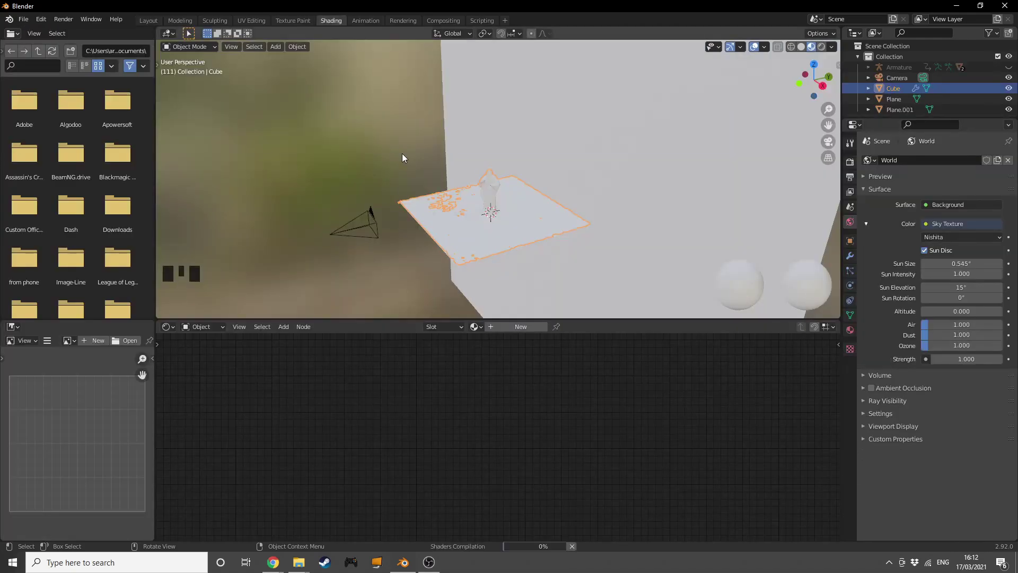
key(KP_0)
scroll(459, 89, up, 2)
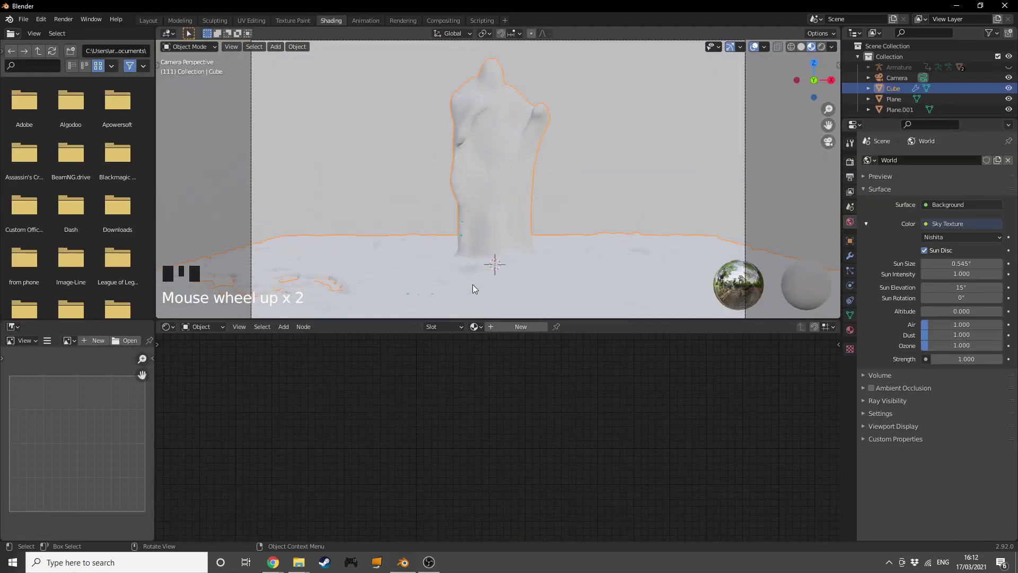
click(520, 326)
- Make the liquid's material glassy with transmission 1.000, roughness about 0.033 and a light blue base color
middle_drag(571, 412, 616, 370)
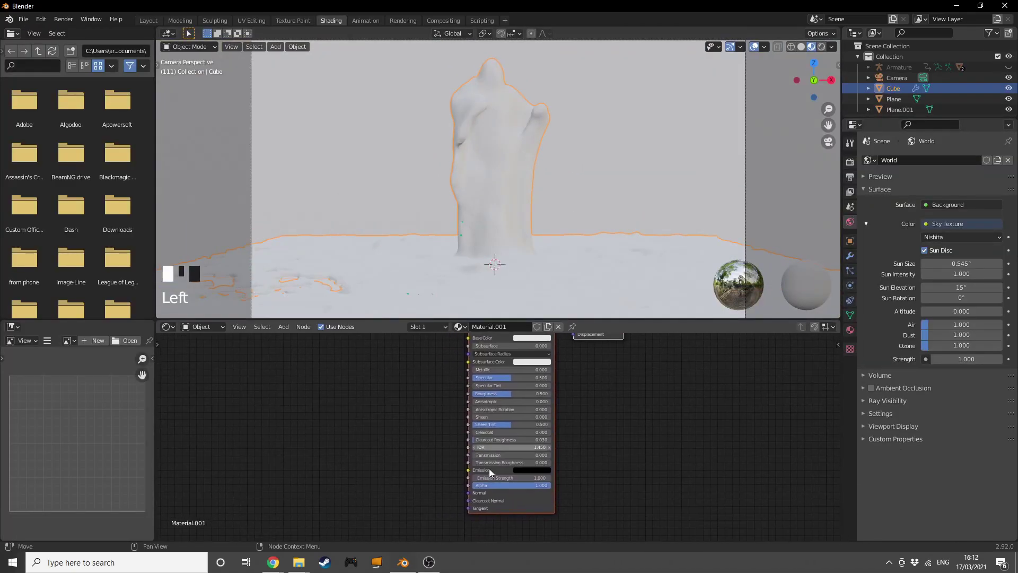
drag(492, 457, 505, 457)
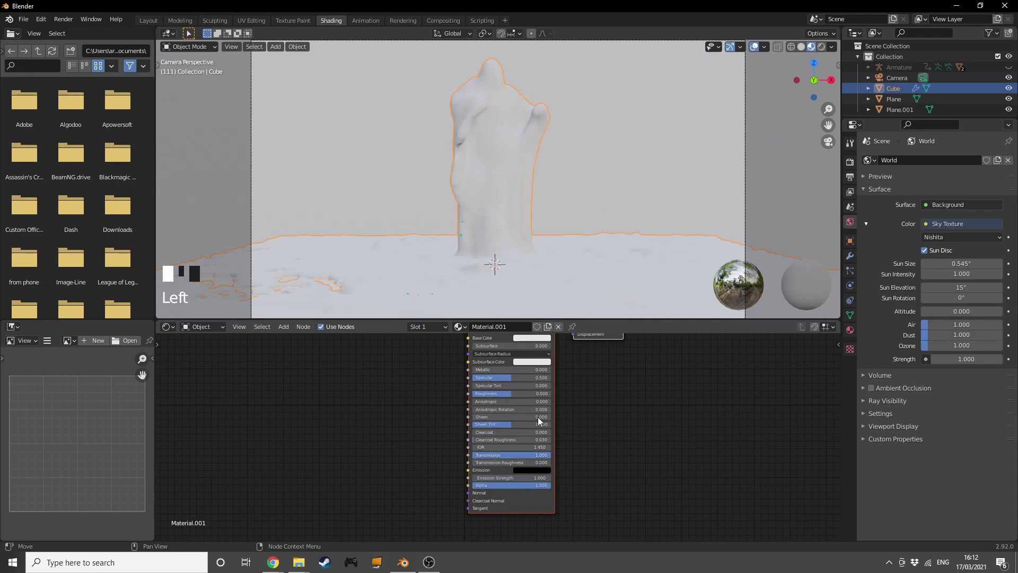
drag(498, 395, 478, 395)
scroll(581, 361, up, 1)
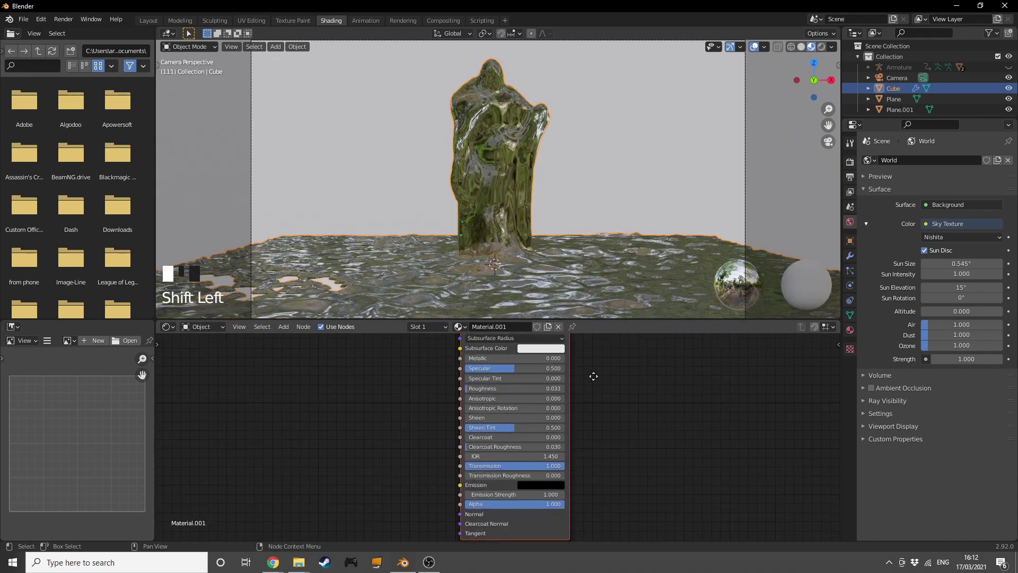
middle_drag(581, 361, 507, 409)
click(507, 410)
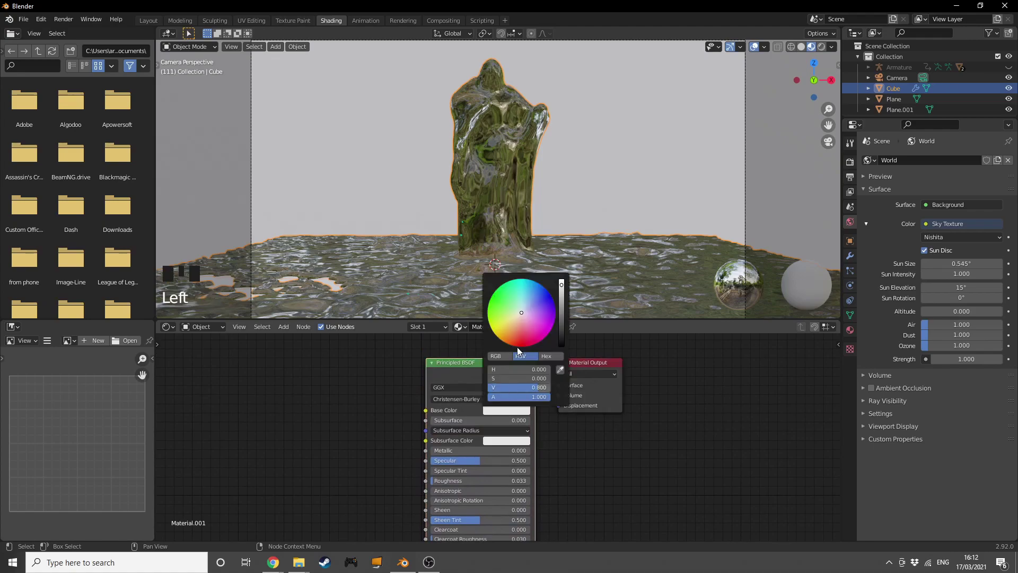
drag(522, 316, 524, 295)
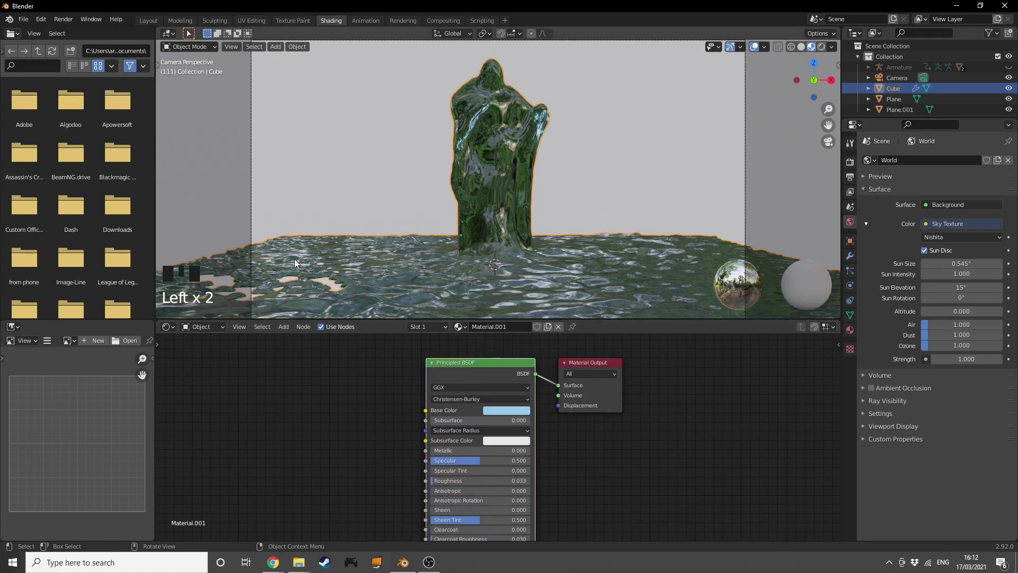
- Give the ground plane beneath the liquid a new material with roughness 0.000 and a bright blue base color
click(328, 279)
click(523, 323)
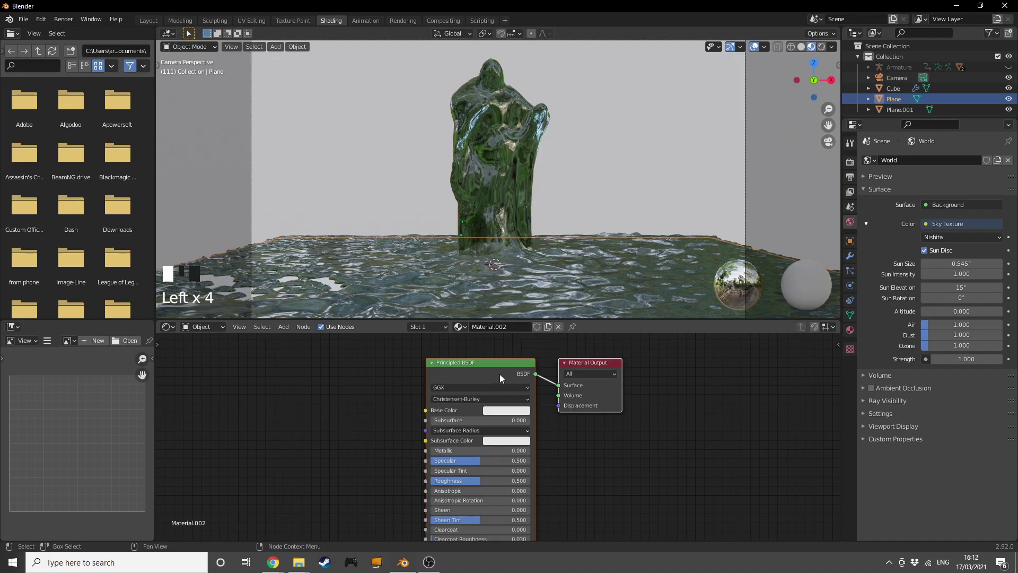
drag(467, 486, 434, 485)
click(507, 410)
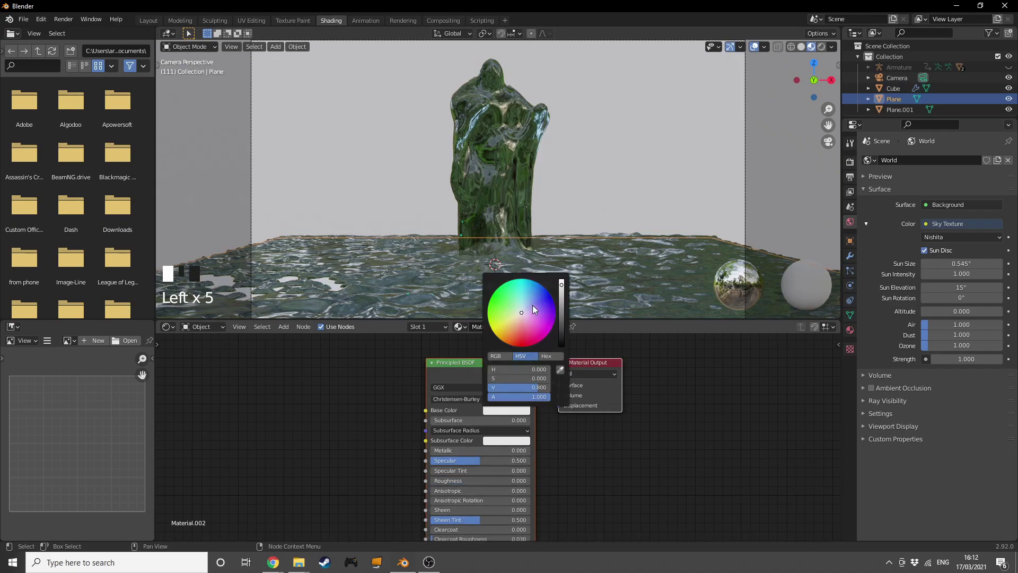
drag(532, 304, 528, 285)
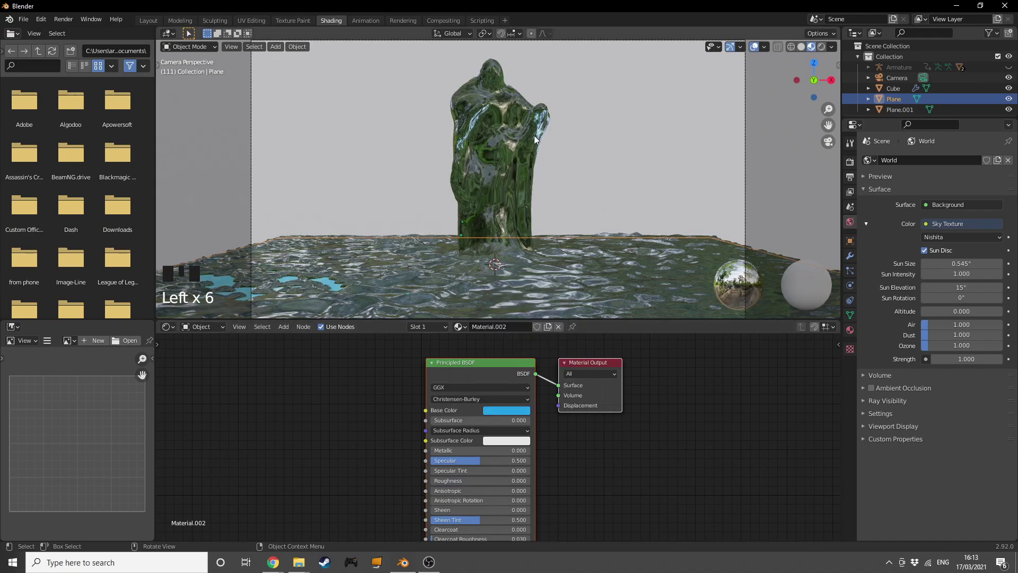
- Give the backdrop plane behind the liquid a new material with a white base color, specular 1.000 and roughness 0.000
scroll(551, 139, down, 2)
click(559, 170)
click(511, 326)
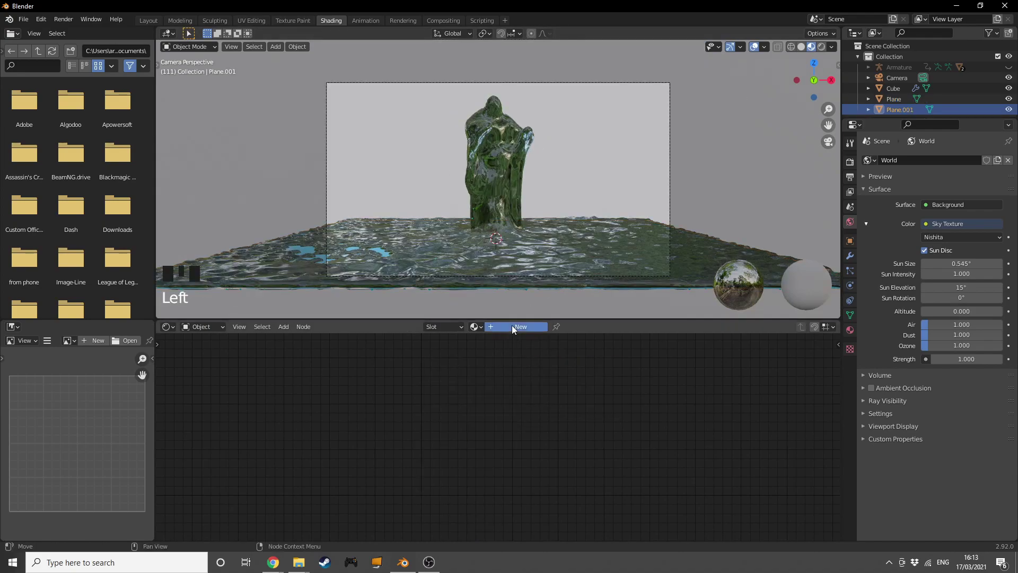
click(501, 410)
click(517, 323)
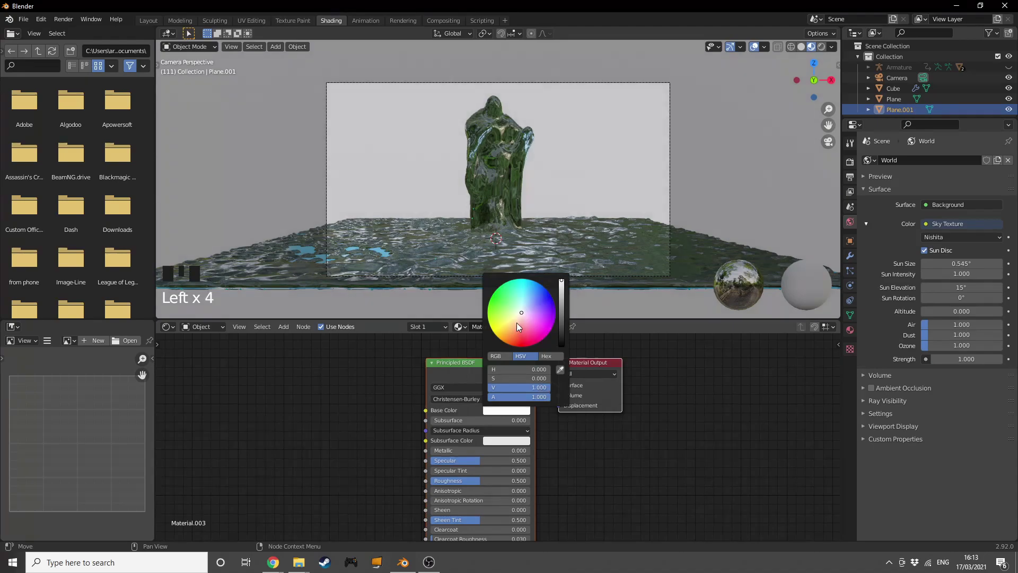
mouse_move(468, 480)
mouse_down()
mouse_move(445, 480)
mouse_move(474, 466)
mouse_up()
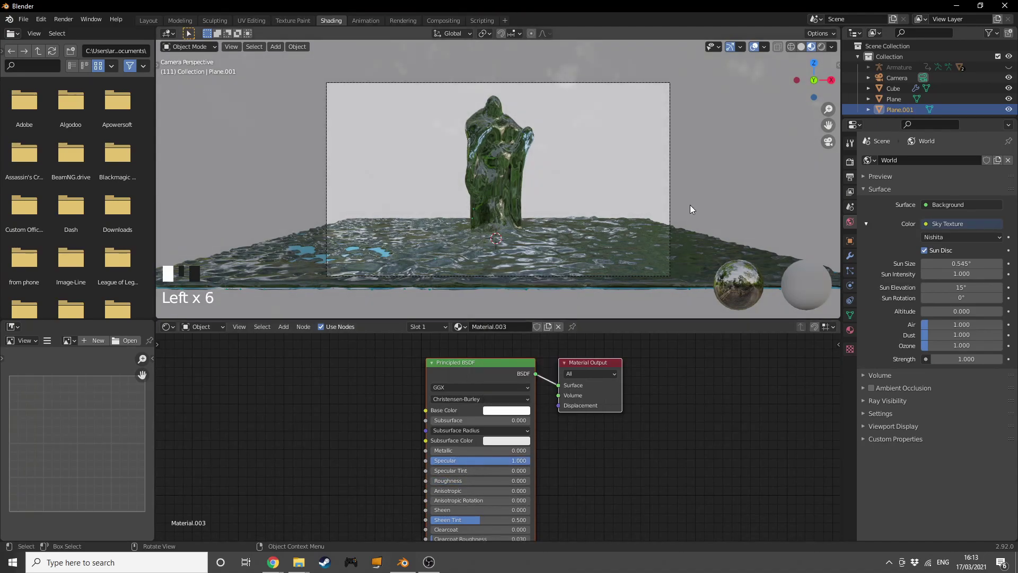
- Preview the materials in rendered shading, return to material preview, and briefly play back the animation
key(z)
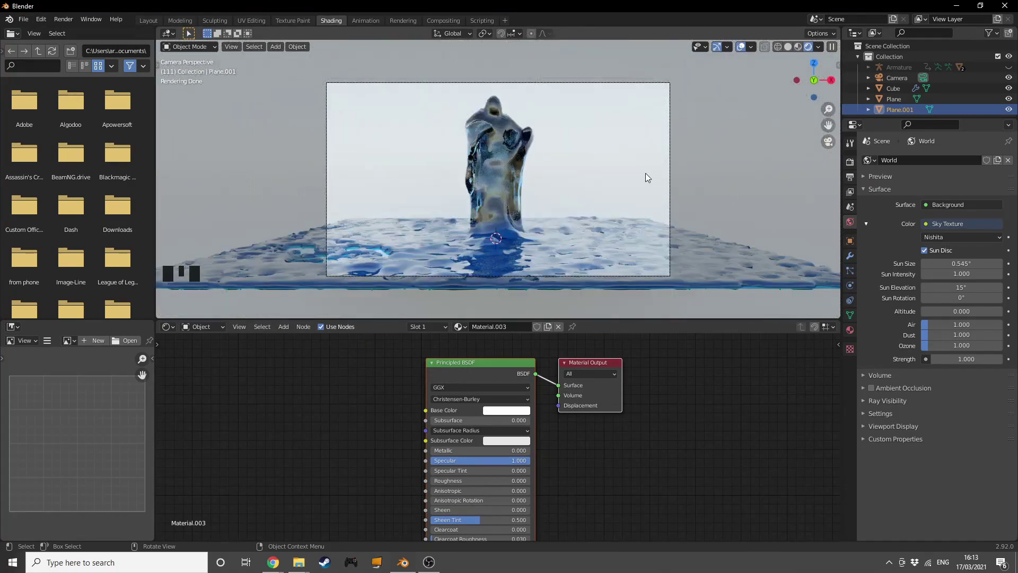
scroll(644, 173, up, 2)
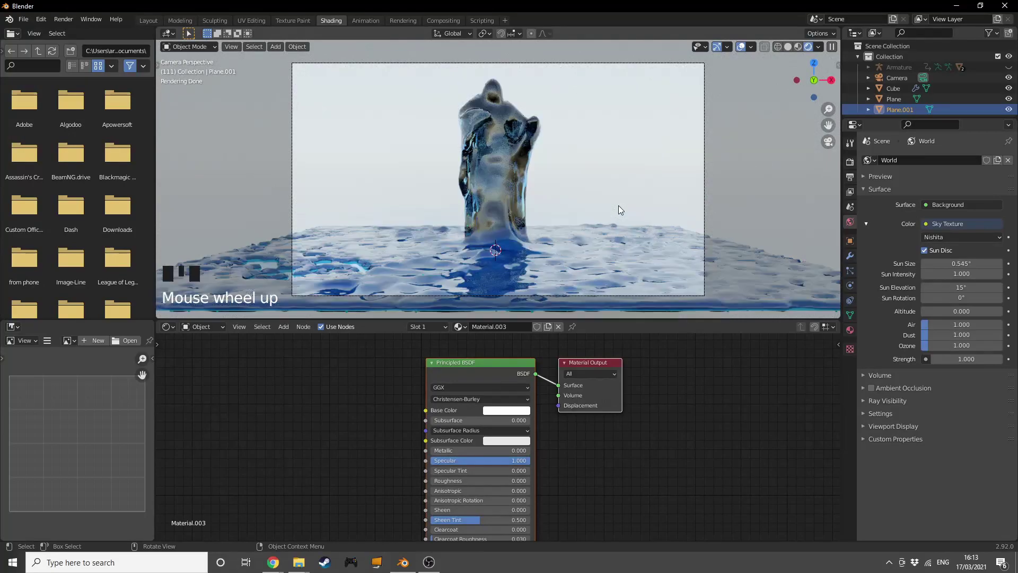
key(z)
key(z)
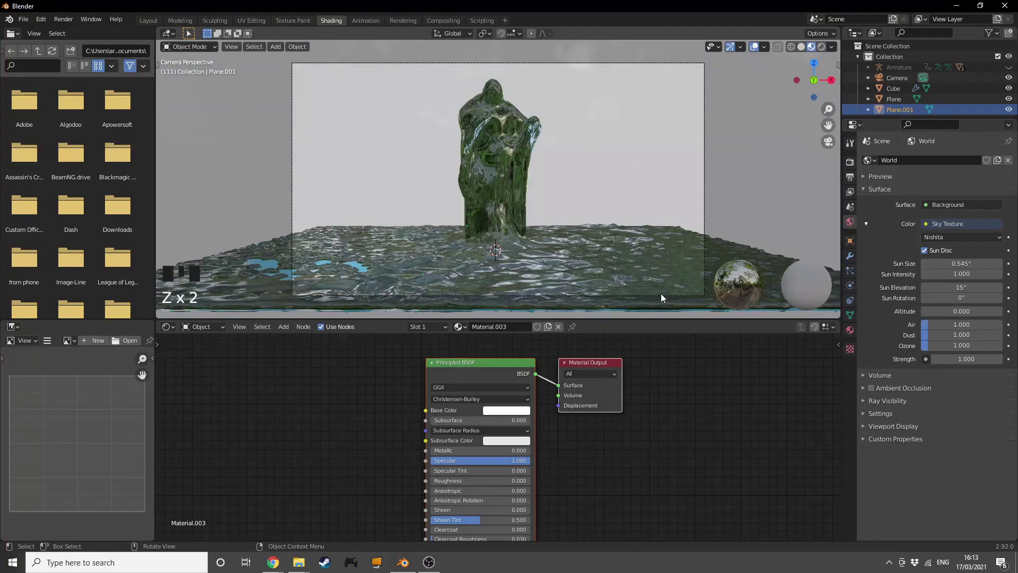
key(space)
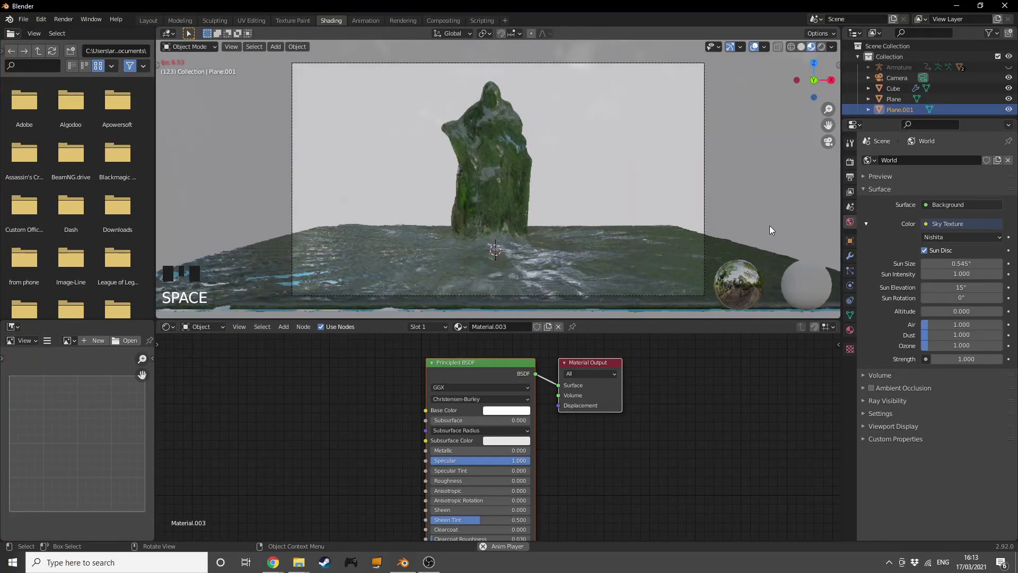
key(space)
- Set the render output's file format to FFmpeg Video and its output path to dfhafhawehfaf
click(850, 179)
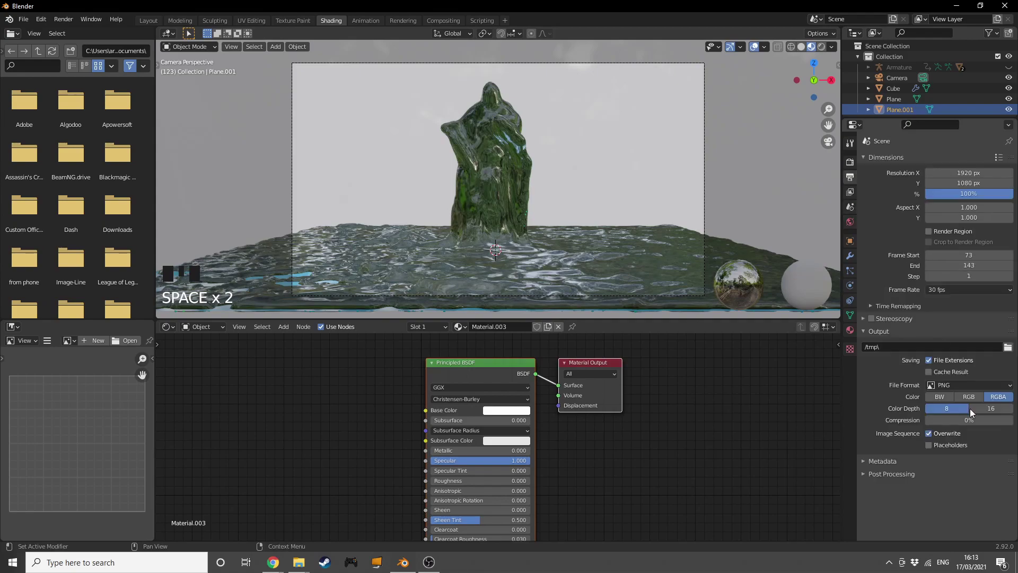
click(968, 385)
click(965, 438)
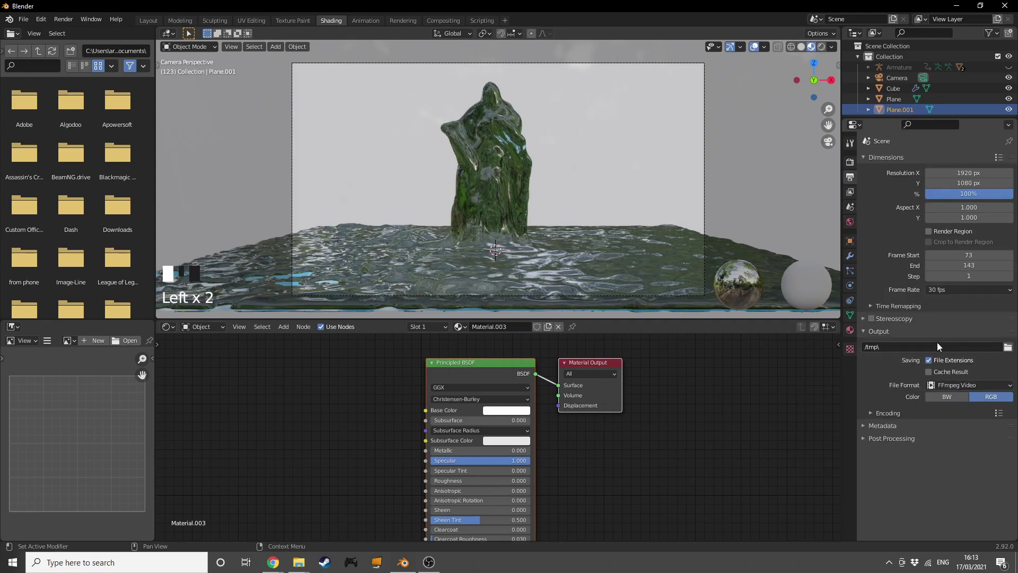
click(939, 343)
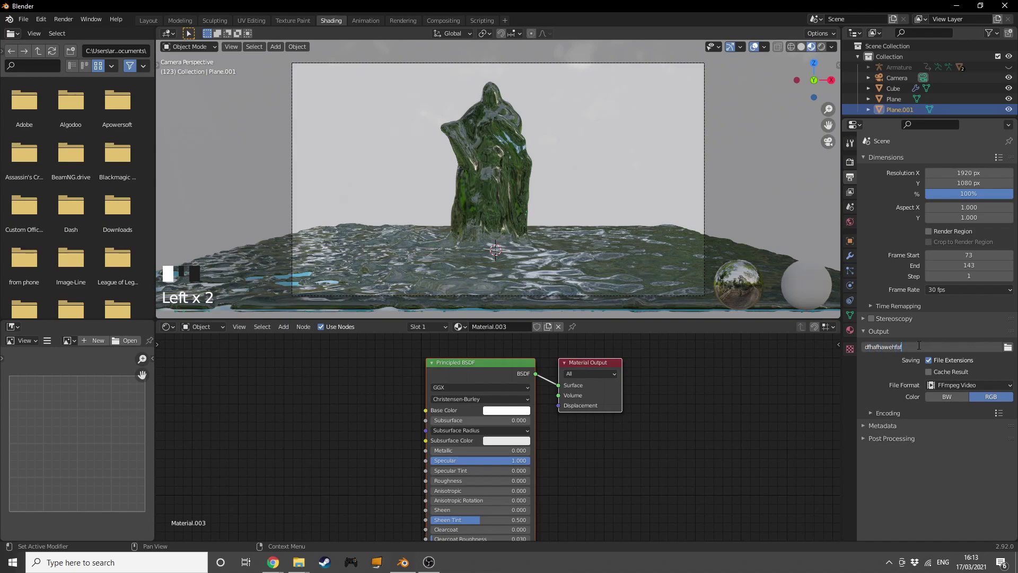
click(907, 414)
- Set the video encoding container to MPEG-4 and the output quality to Perceptually Lossless
click(896, 411)
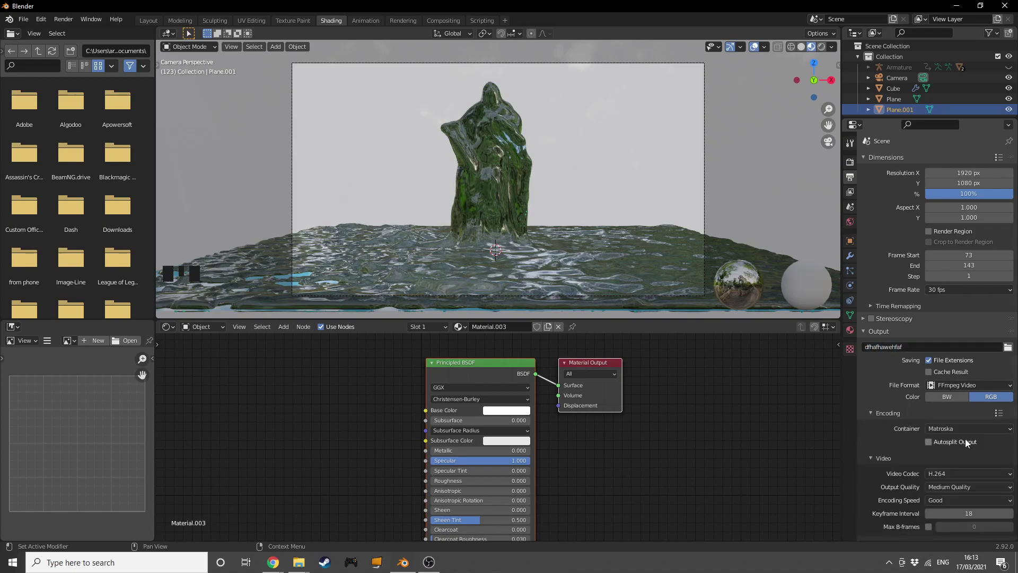
click(962, 428)
click(953, 396)
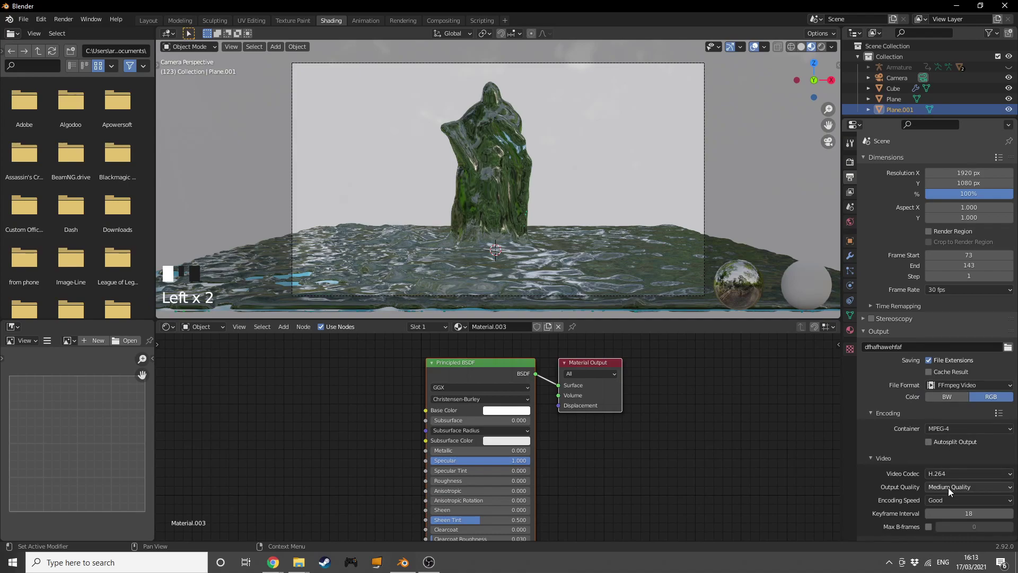
click(948, 488)
click(962, 451)
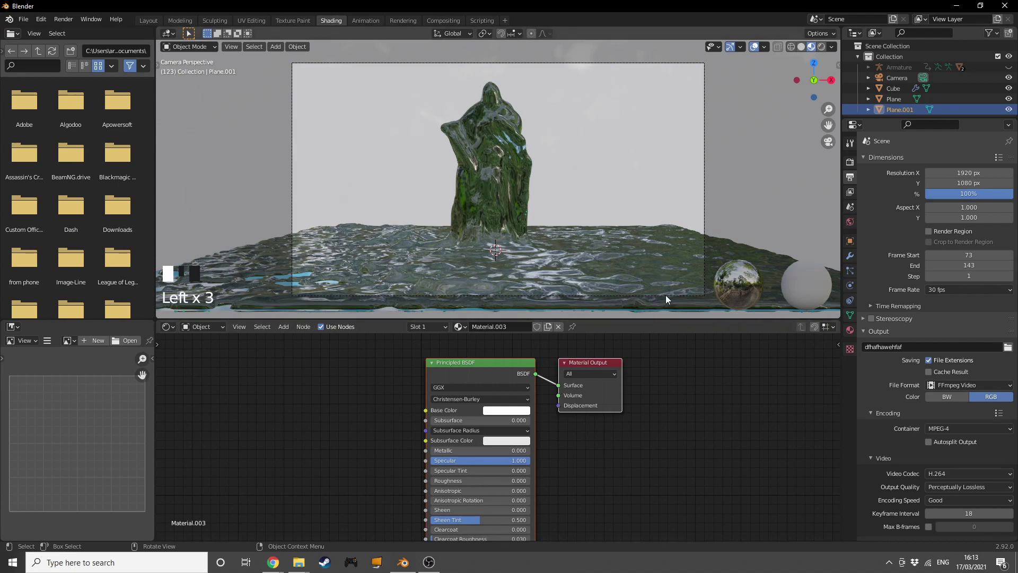
mouse_move(418, 566)
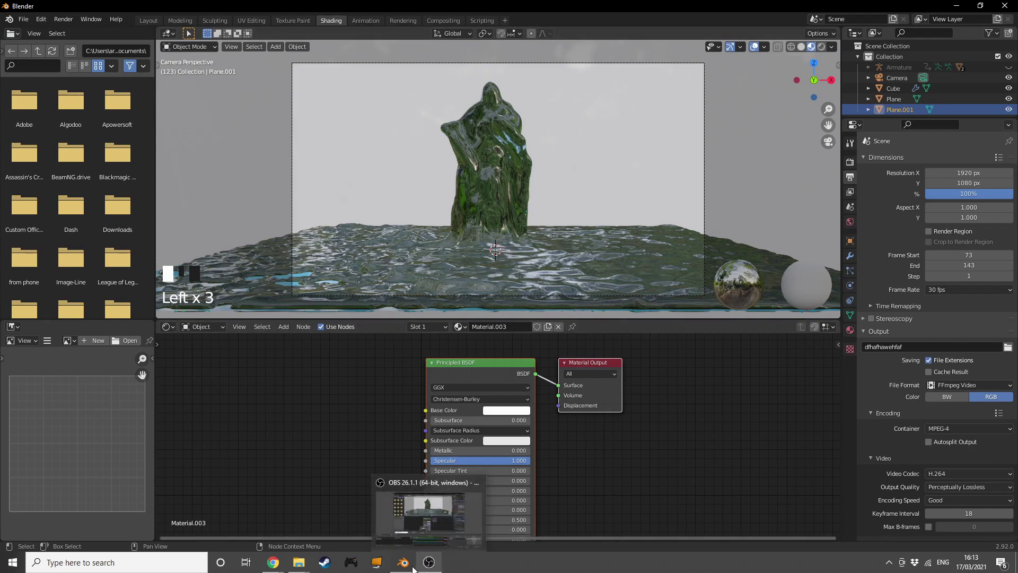